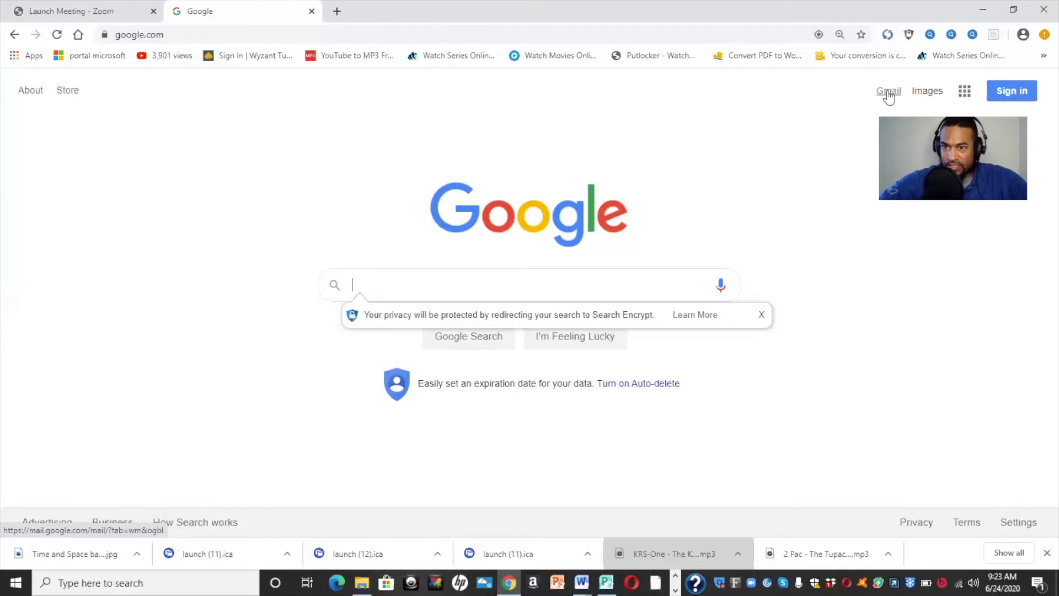
Step: Go from the Google home page to Gmail's sign-in page and show the account-creation options
left_click(888, 92)
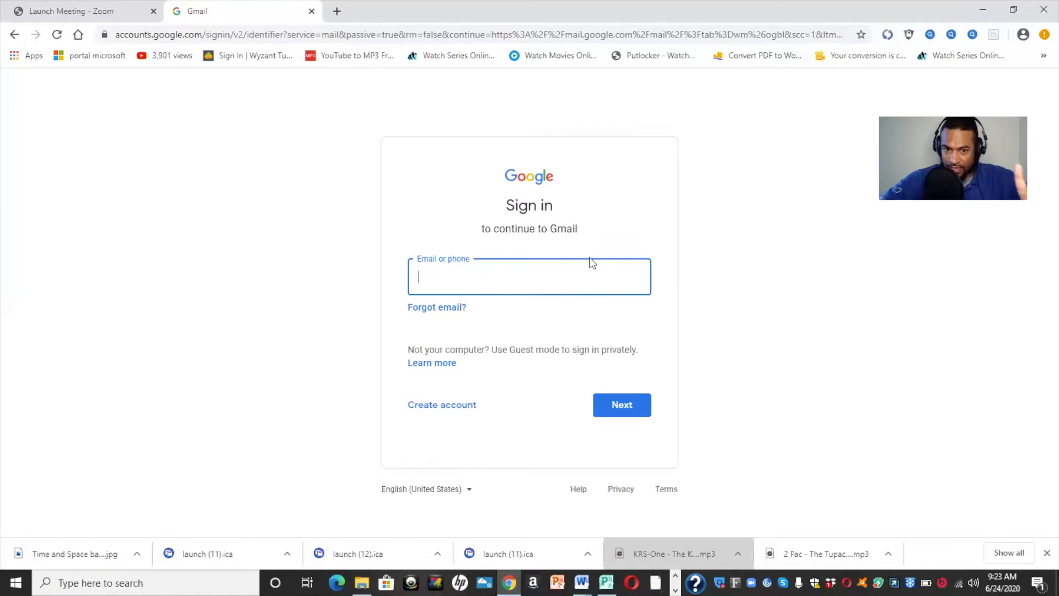
left_click(460, 409)
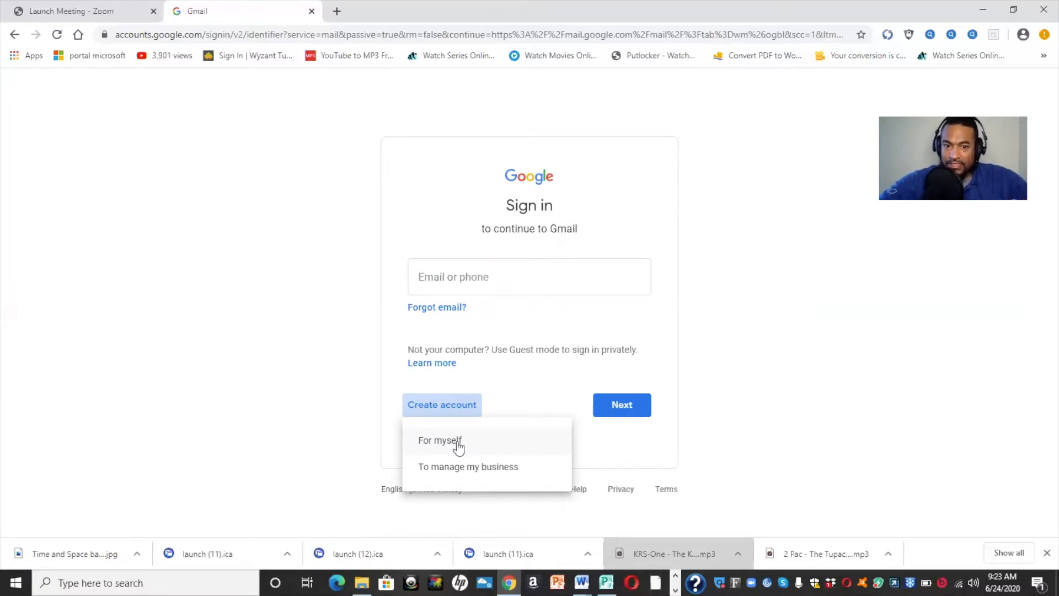
Step: Choose a personal account and enter the new user's first and last name
left_click(458, 446)
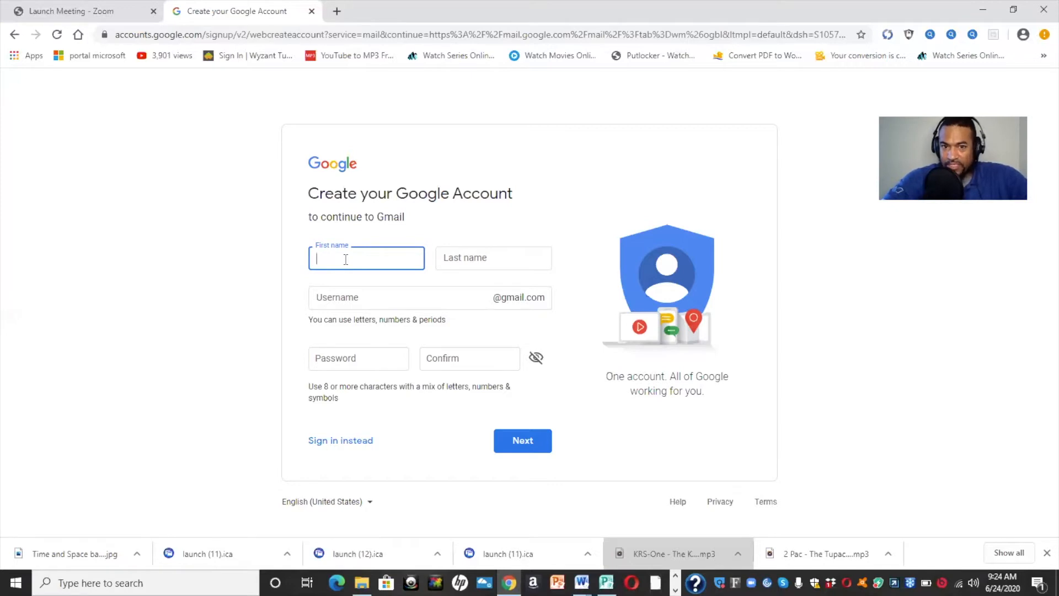
type("J")
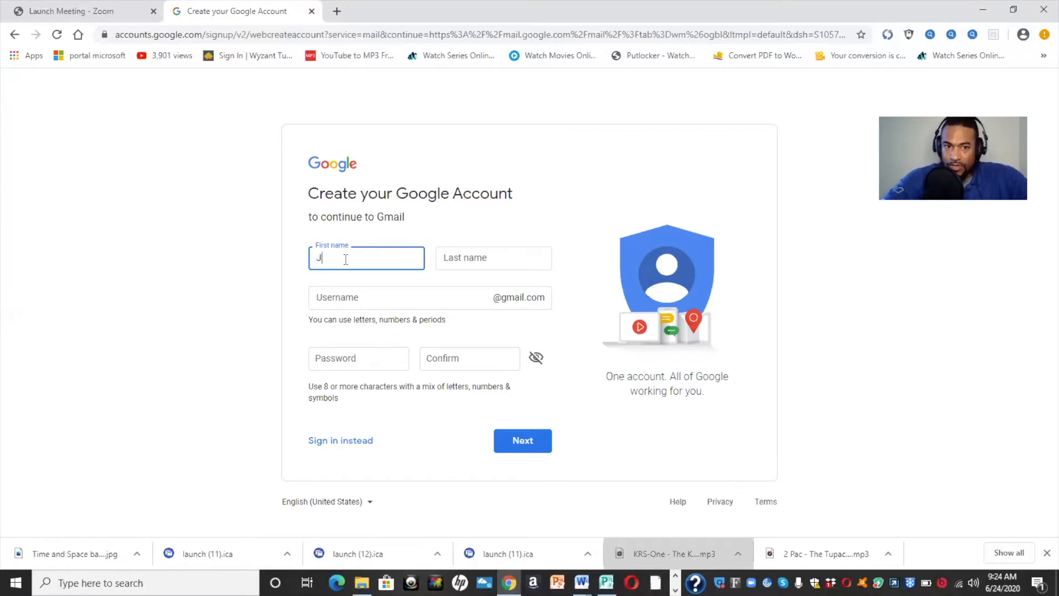
type("ohn")
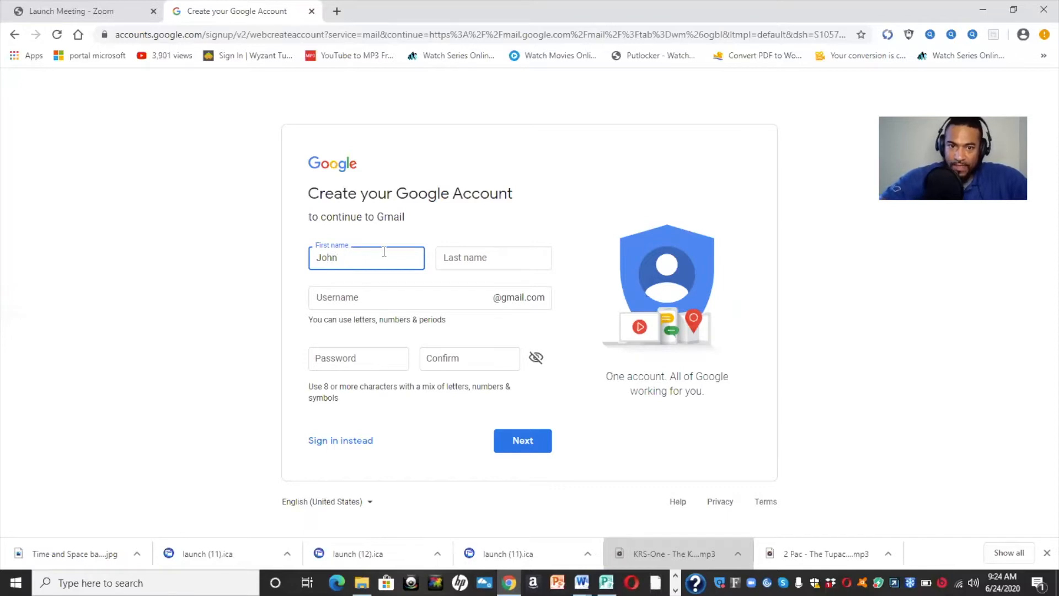
left_click(480, 256)
type("Smith")
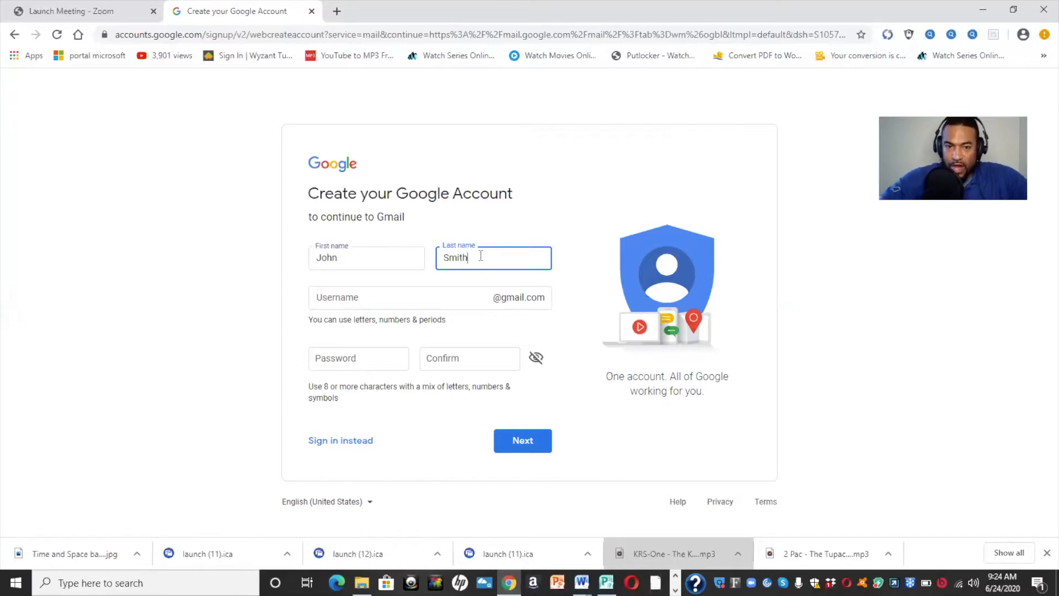
left_click(445, 299)
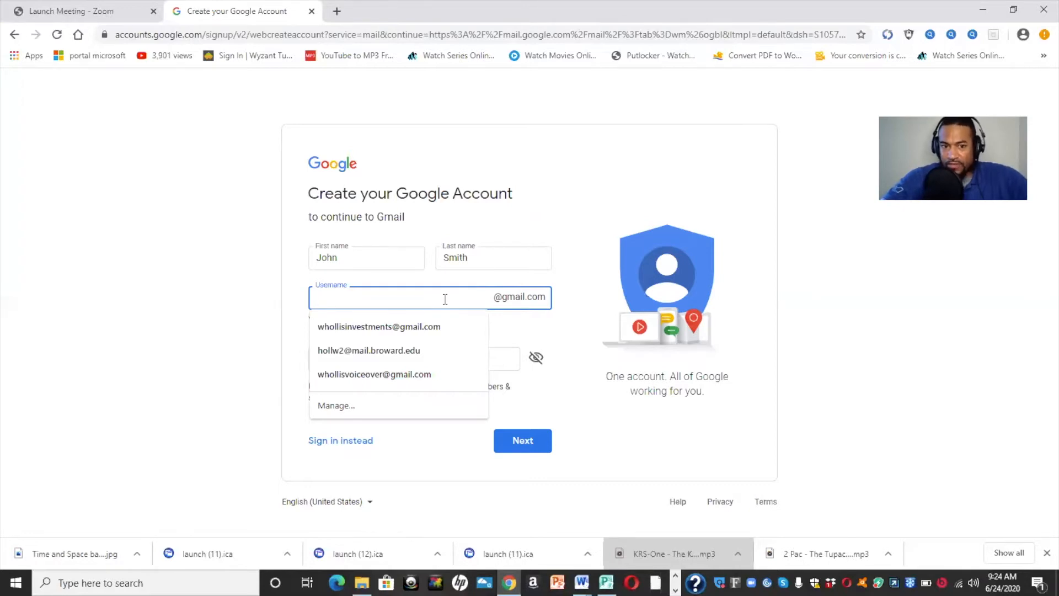
Step: Dismiss the saved-email suggestions and type the desired username
left_click(190, 320)
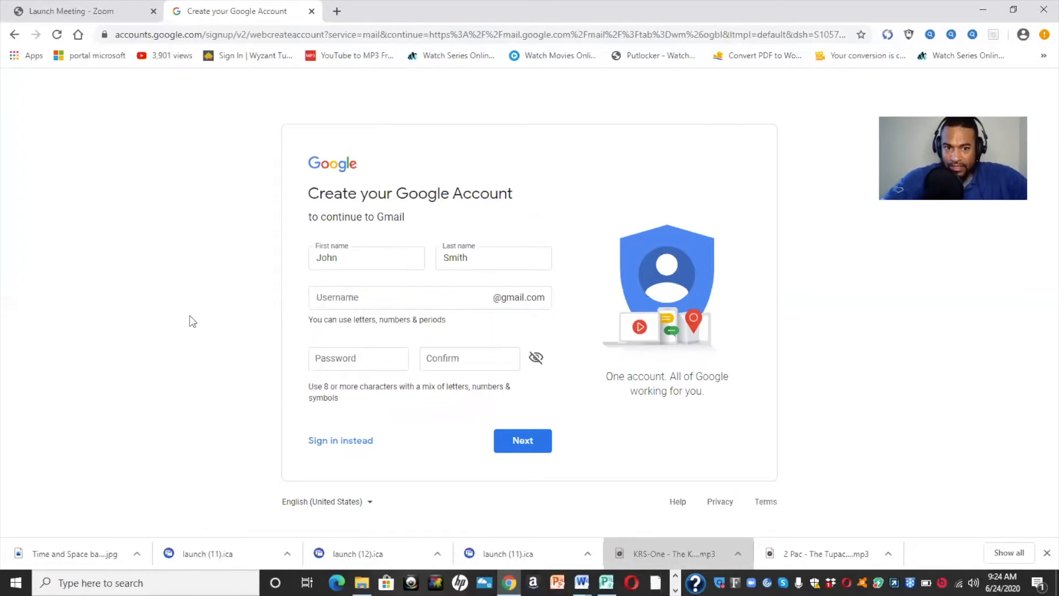
left_click(330, 297)
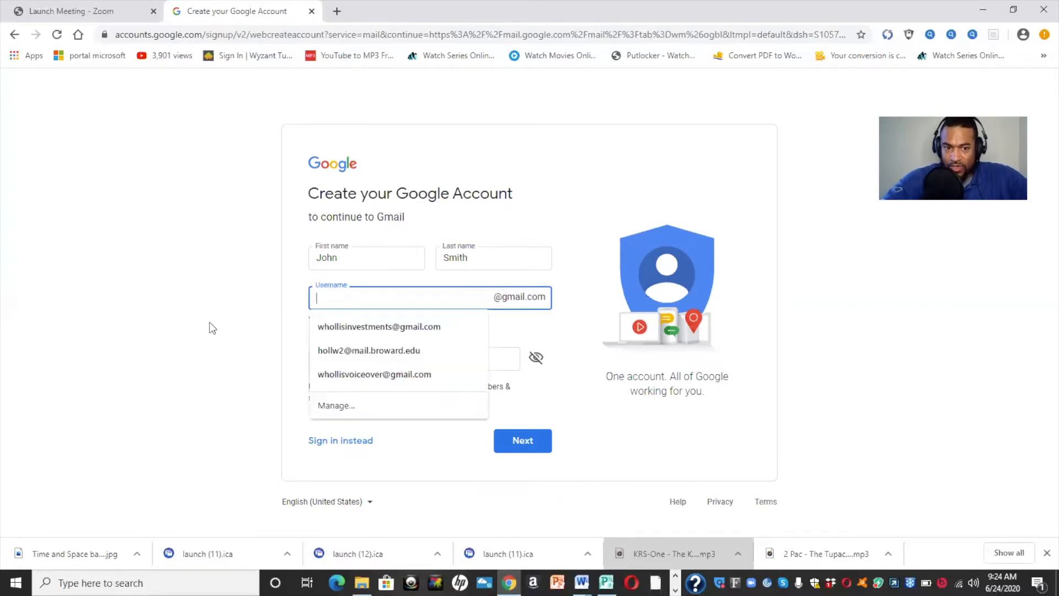
left_click(286, 370)
left_click(322, 361)
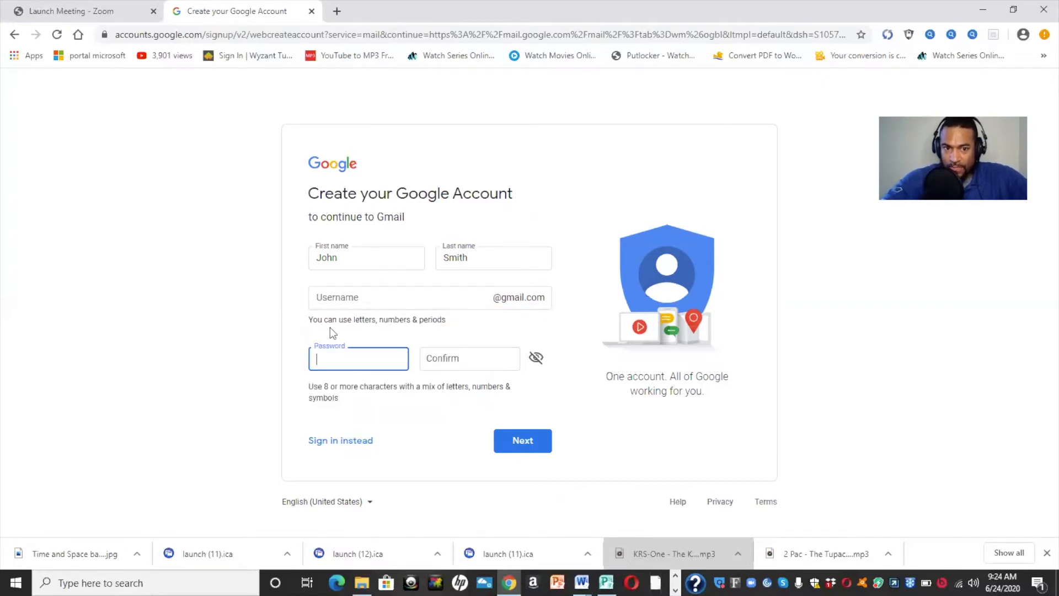
left_click(335, 291)
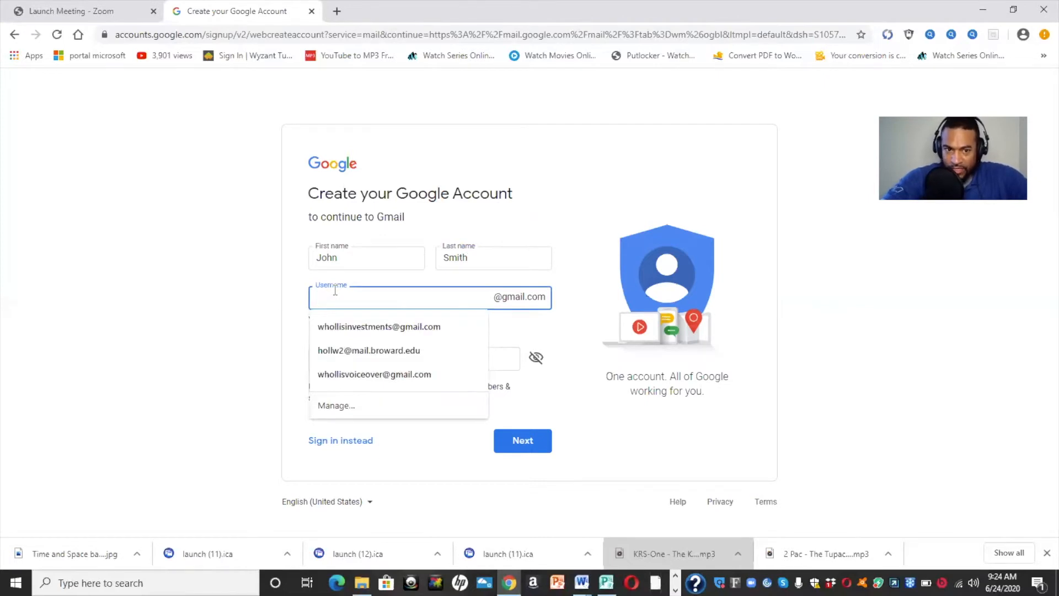
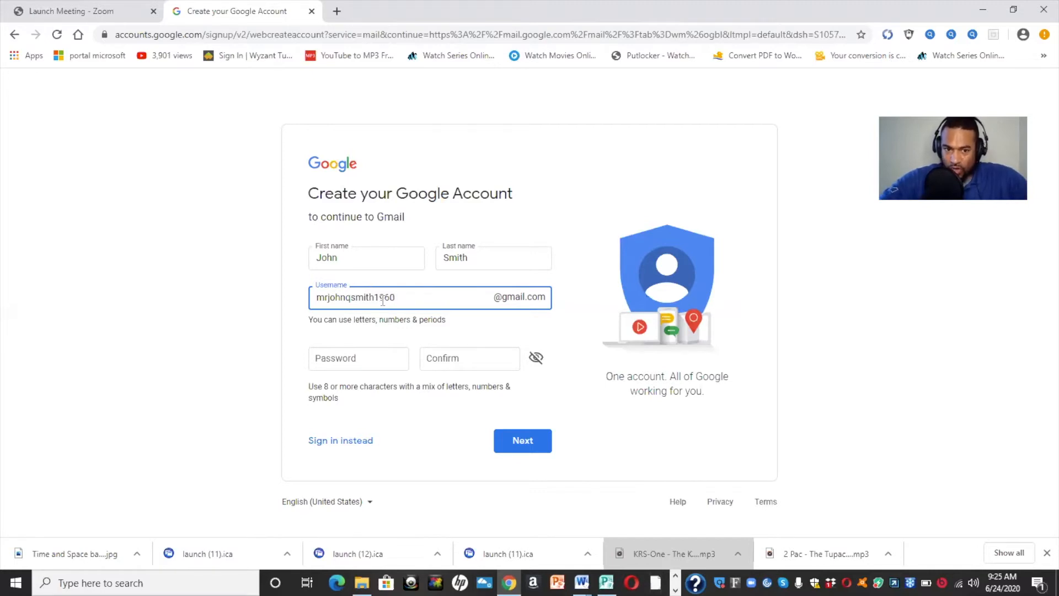
Step: Enter the account password, show it in plain text, confirm it, and submit the form
left_click(353, 356)
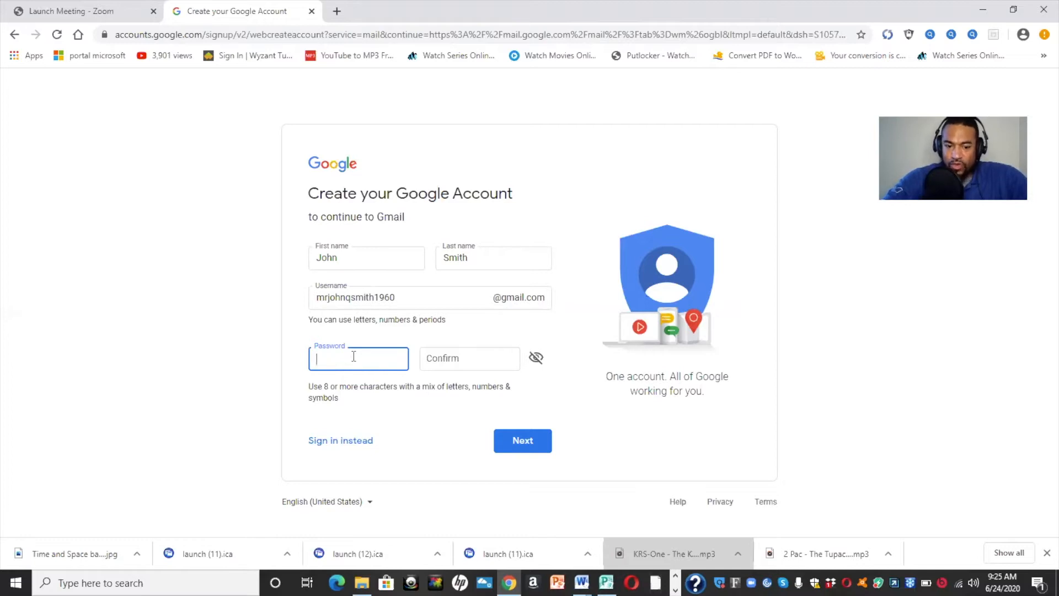
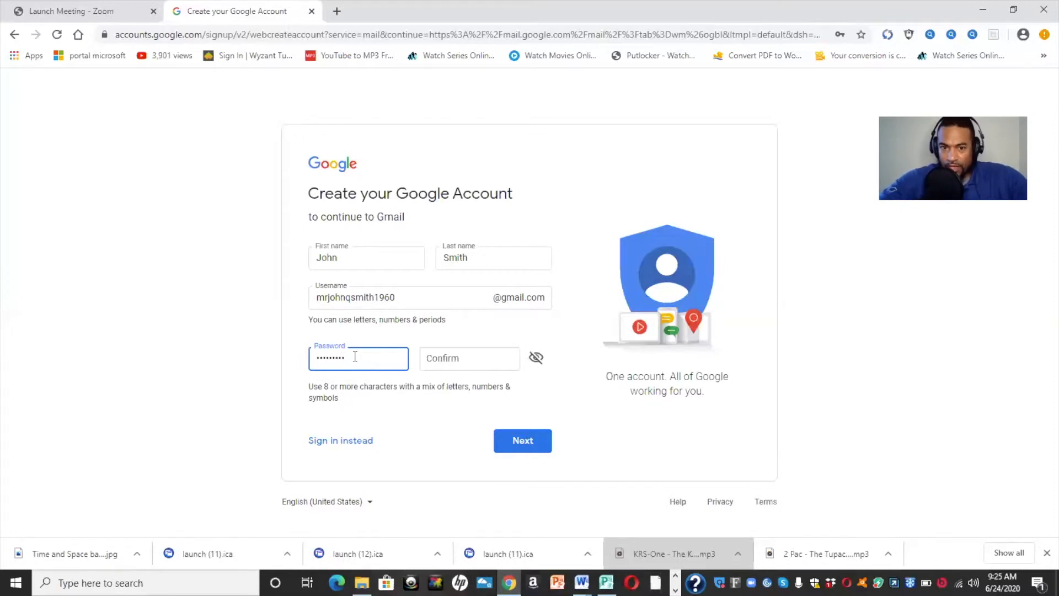
left_click(536, 359)
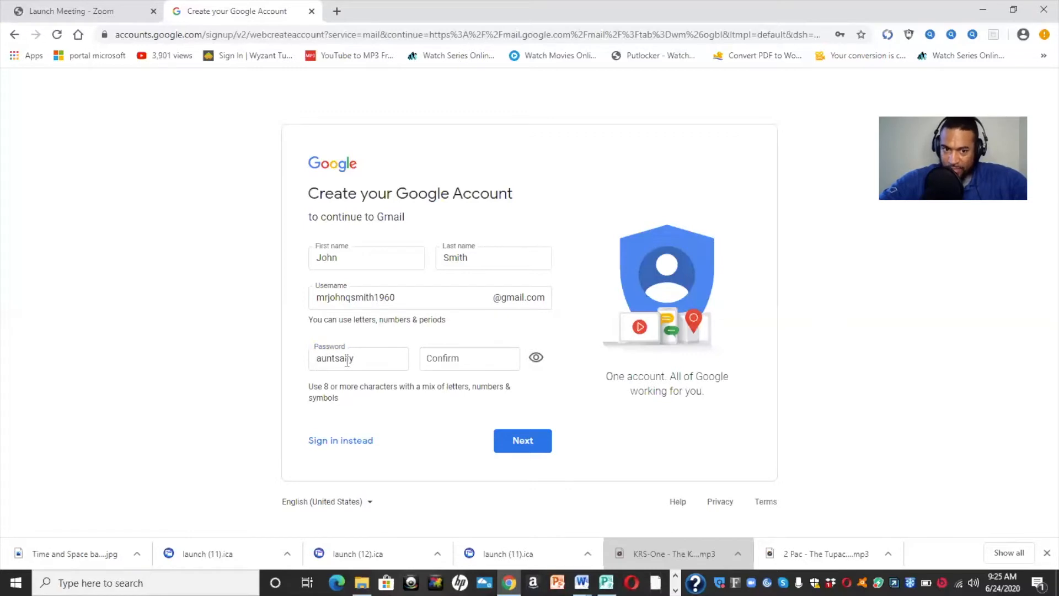
left_click(447, 357)
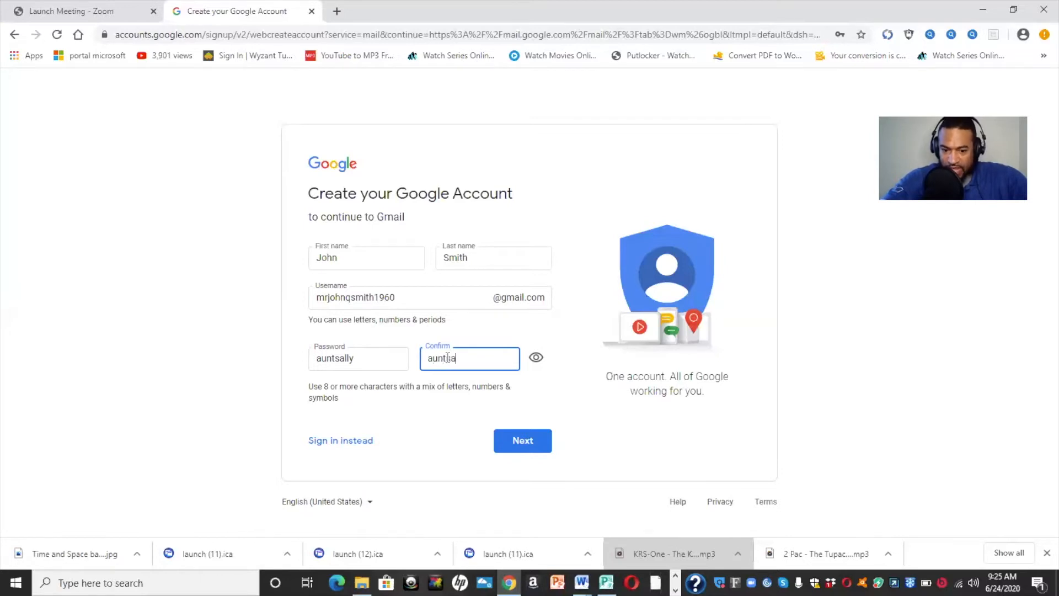
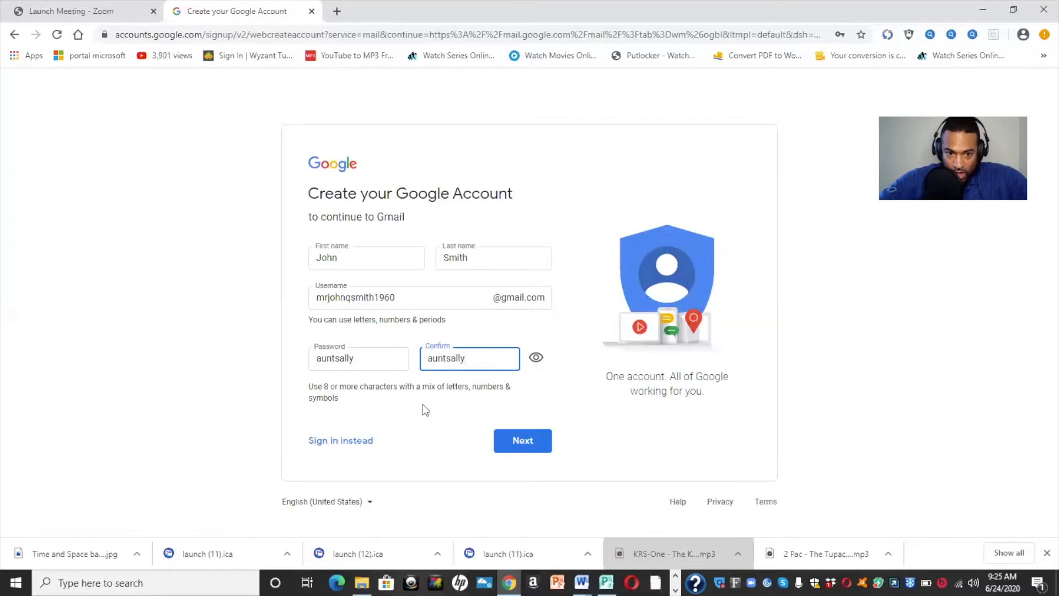
left_click(520, 441)
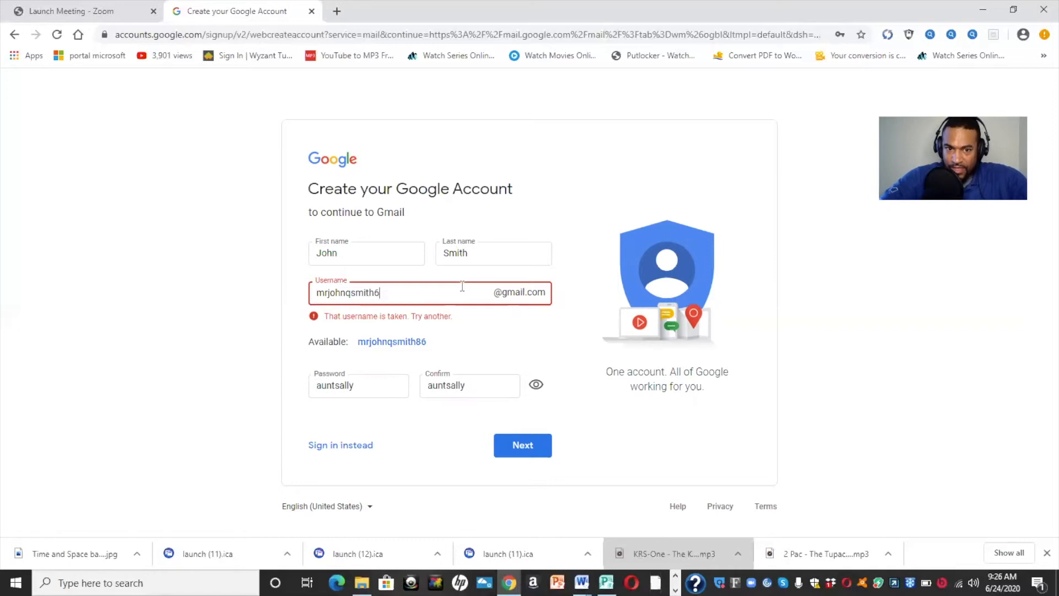
Step: Add a trailing 0 to the username and continue to the personal details page
type("0")
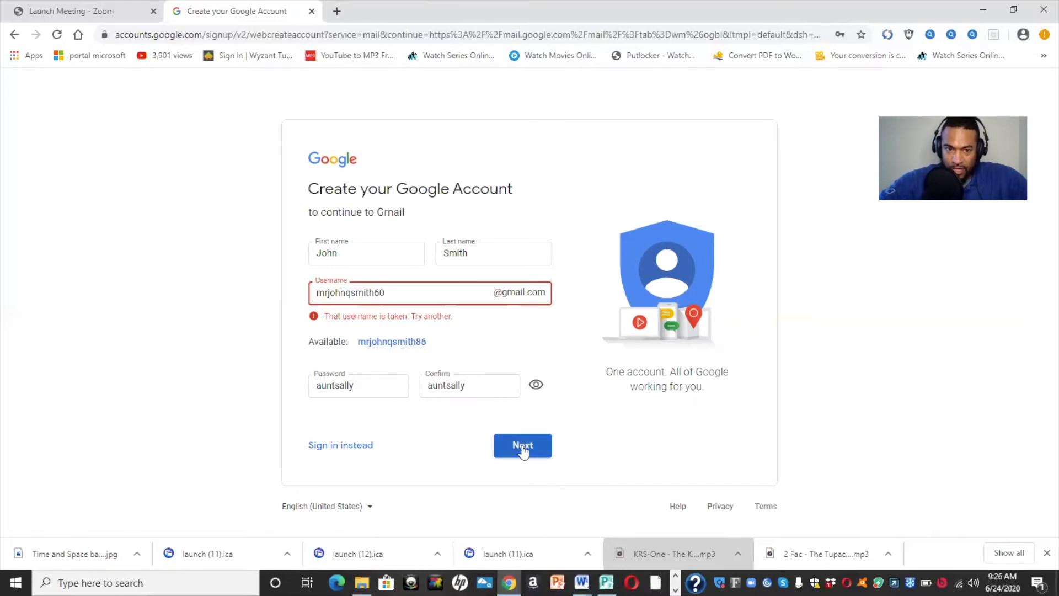
left_click(523, 446)
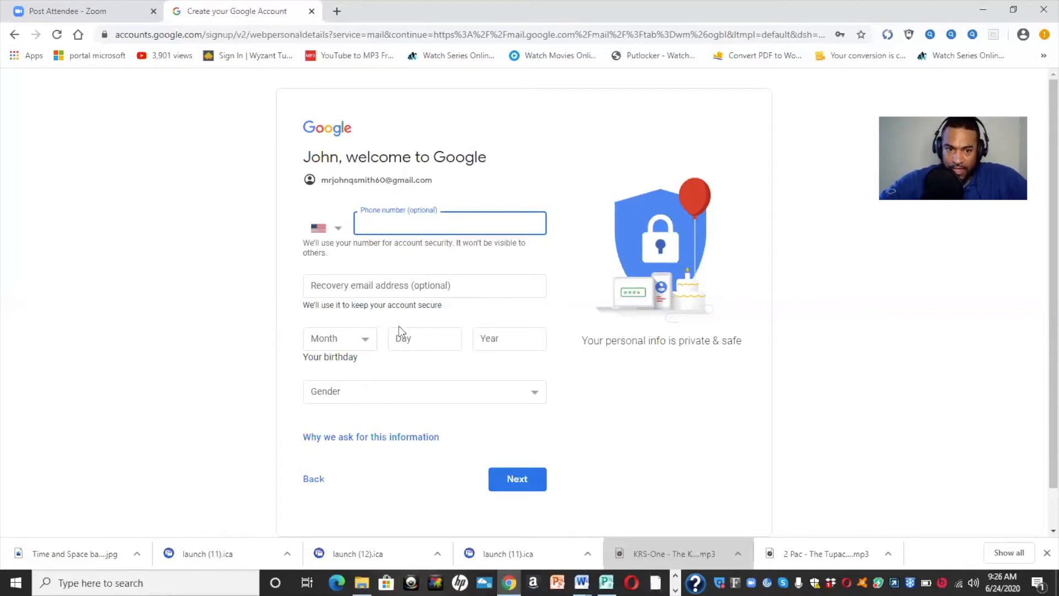
Step: Set the birthday to January 1 and move to the birth year field
left_click(364, 339)
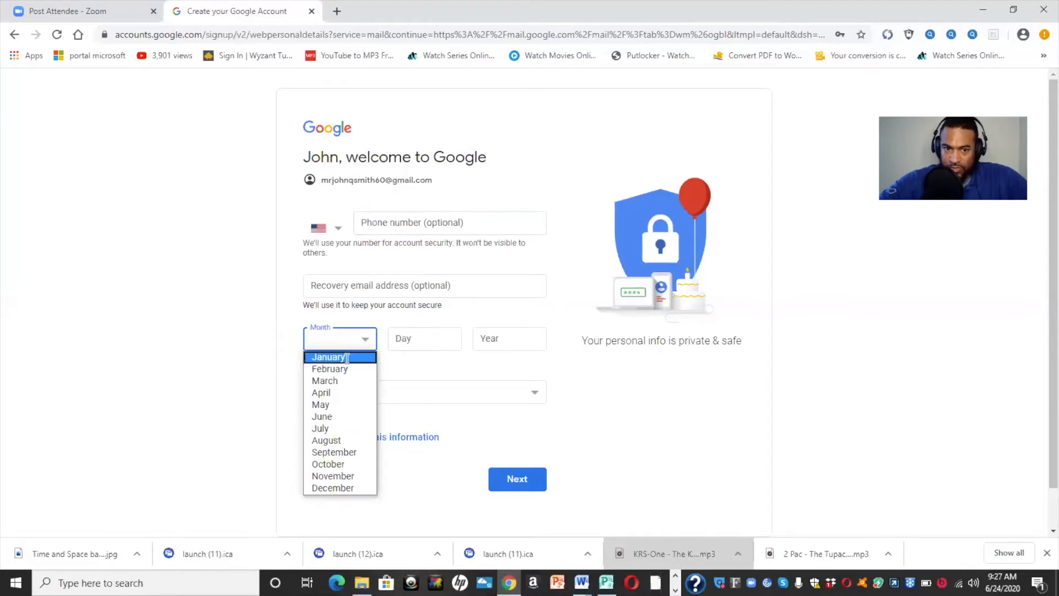
left_click(347, 358)
left_click(414, 343)
type("1")
left_click(488, 337)
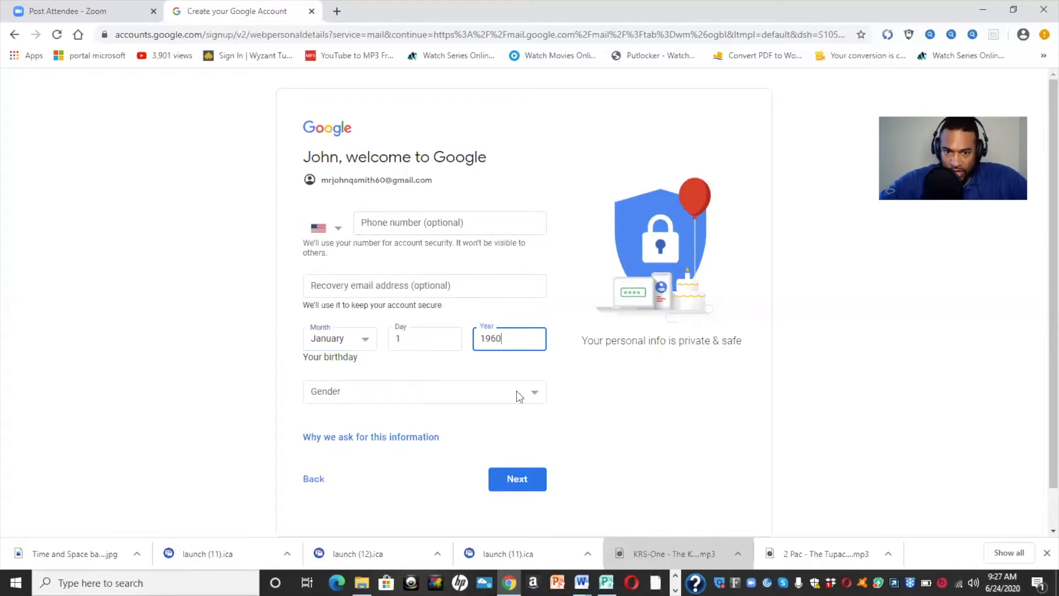
Step: Select Male as the gender and continue to the next sign-up step
left_click(534, 393)
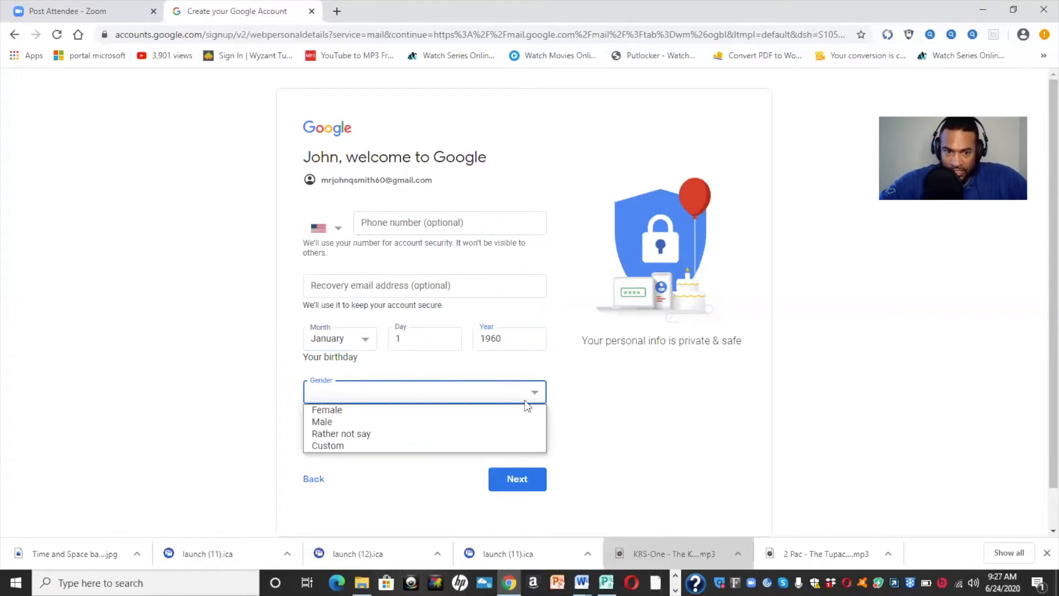
left_click(429, 422)
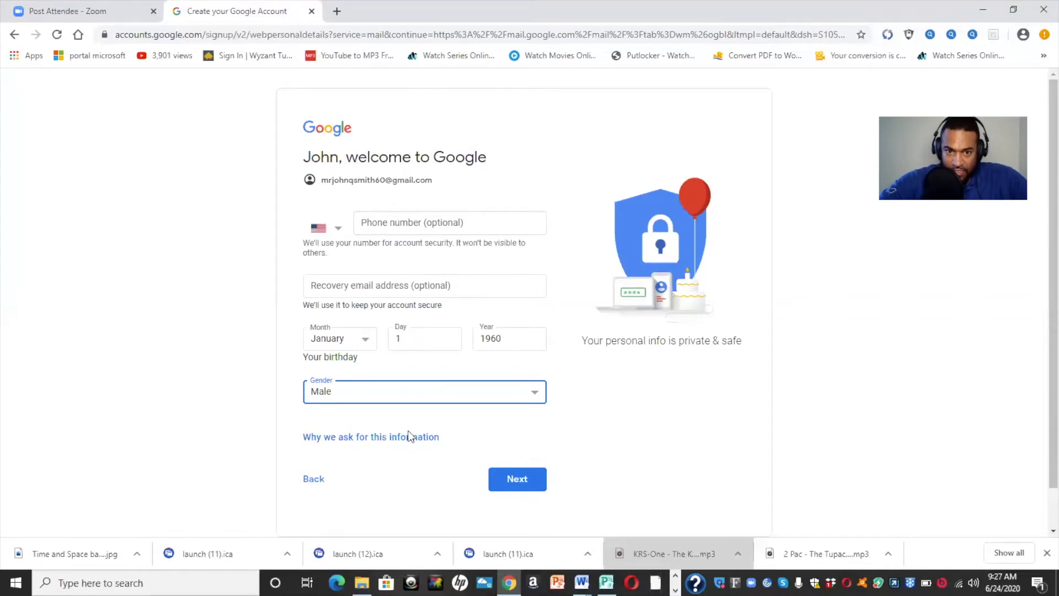
left_click(521, 478)
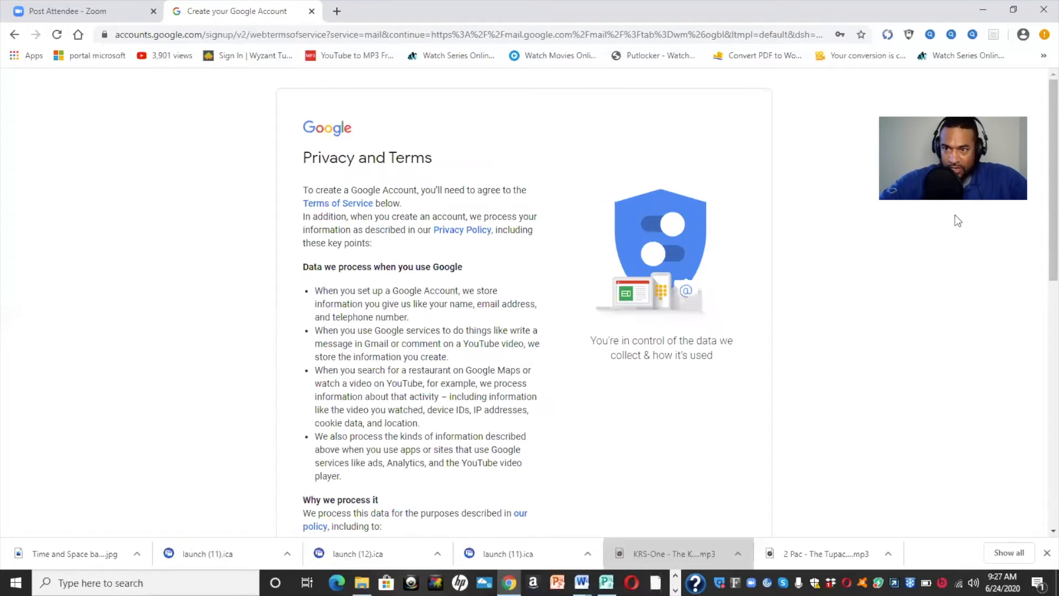
Step: Scroll to the end of Privacy and Terms and accept them to create the account
scroll(1041, 128, "down", 1)
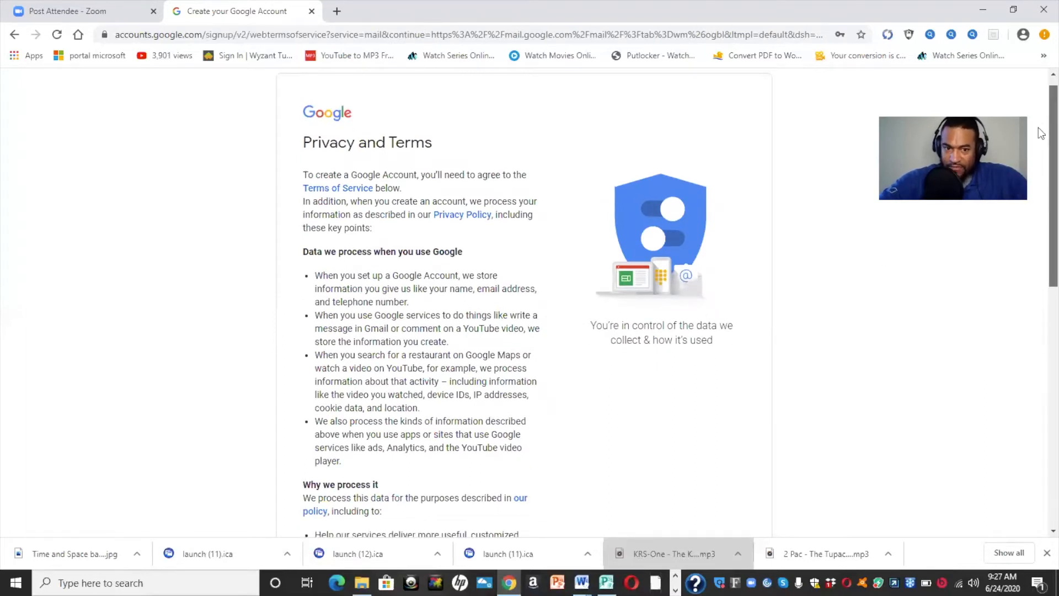
scroll(1041, 133, "down", 1)
scroll(1041, 138, "down", 2)
scroll(1039, 173, "down", 2)
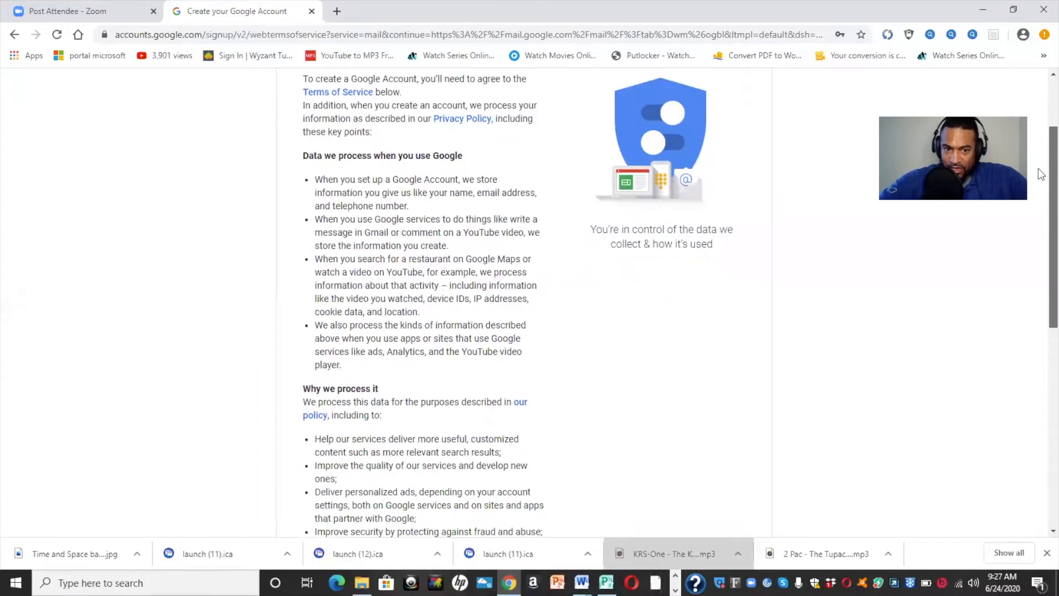
scroll(1041, 175, "down", 2)
scroll(1041, 193, "down", 6)
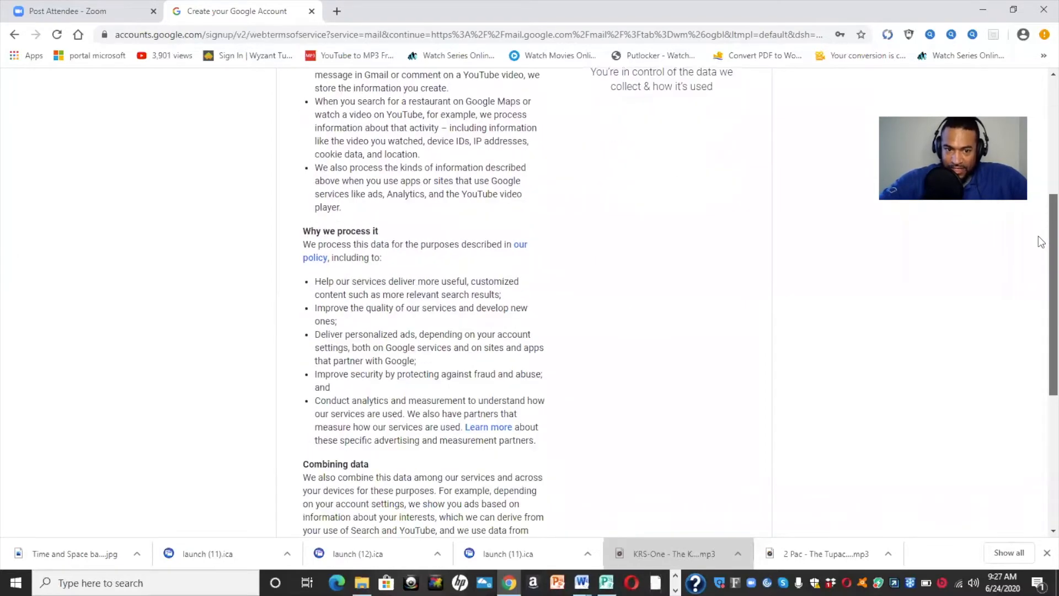
scroll(1041, 331, "down", 3)
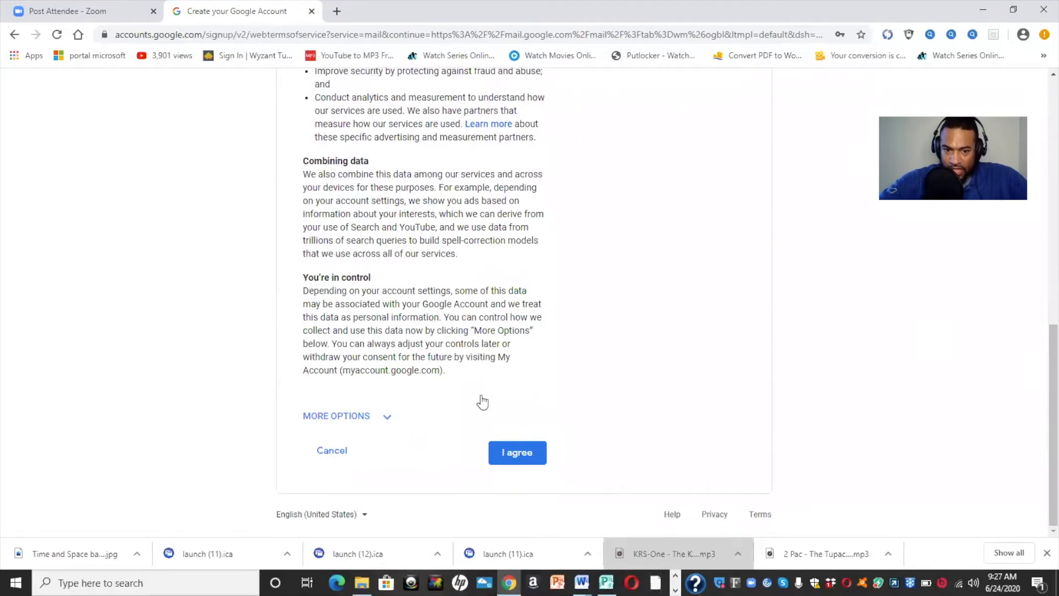
left_click(530, 450)
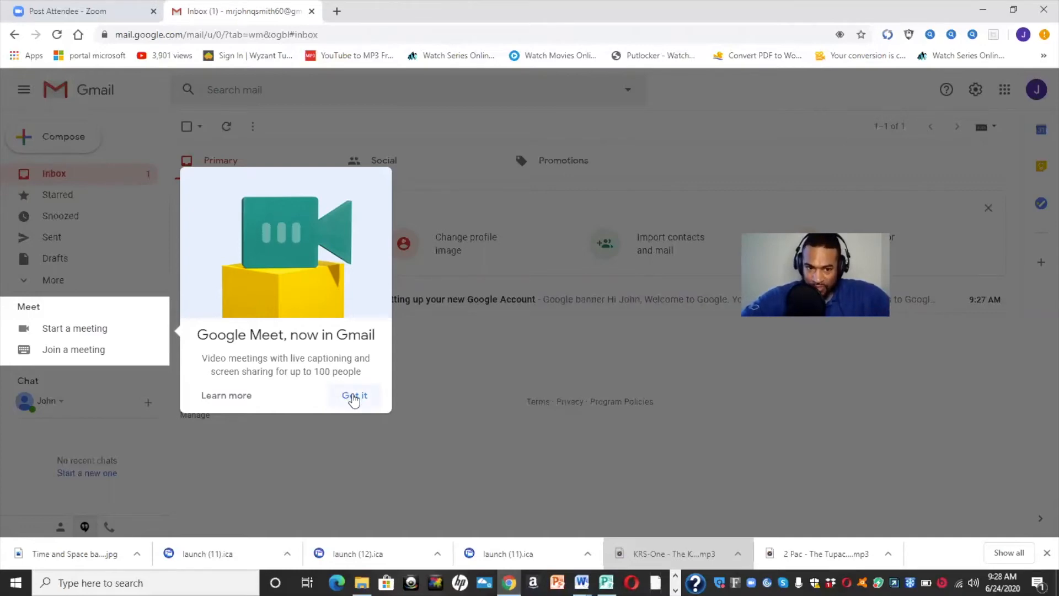
Step: Close the Google Meet announcement and show the new account's profile panel
left_click(354, 398)
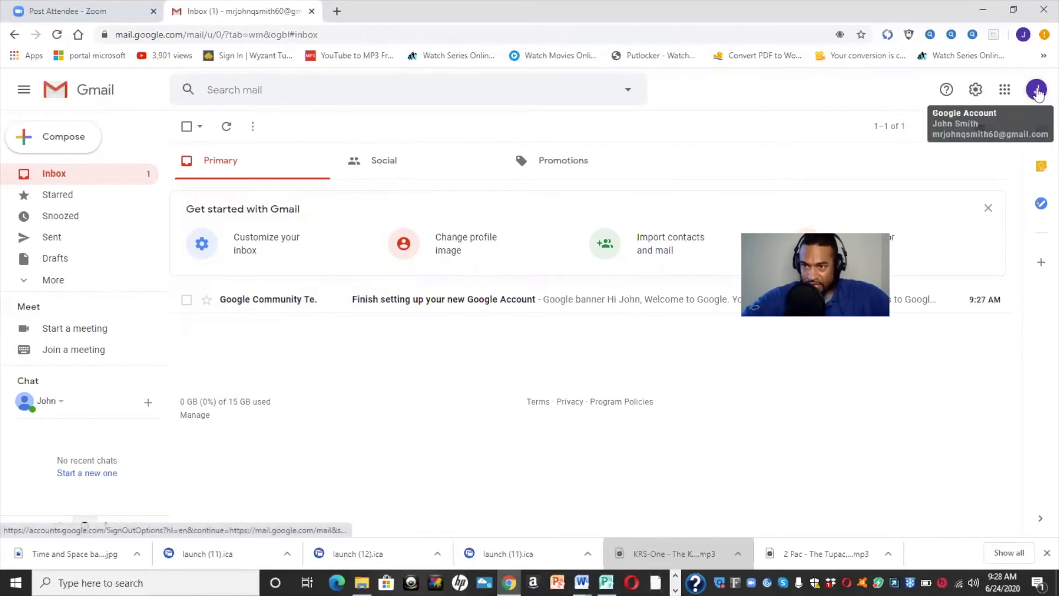
left_click(1037, 90)
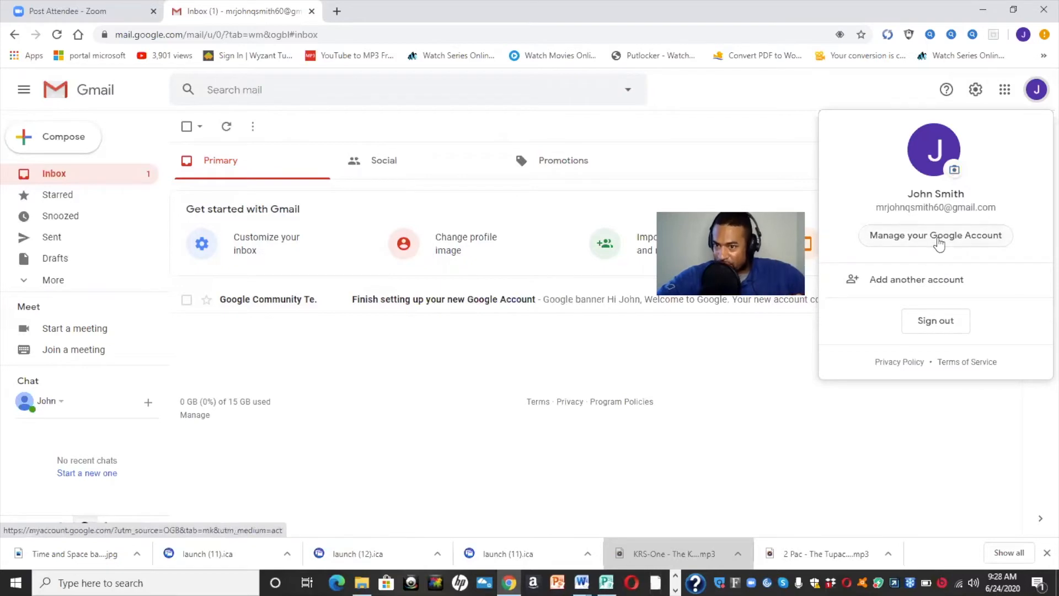
Step: Open Manage your Google Account and browse the privacy, security and storage sections of Home
left_click(938, 241)
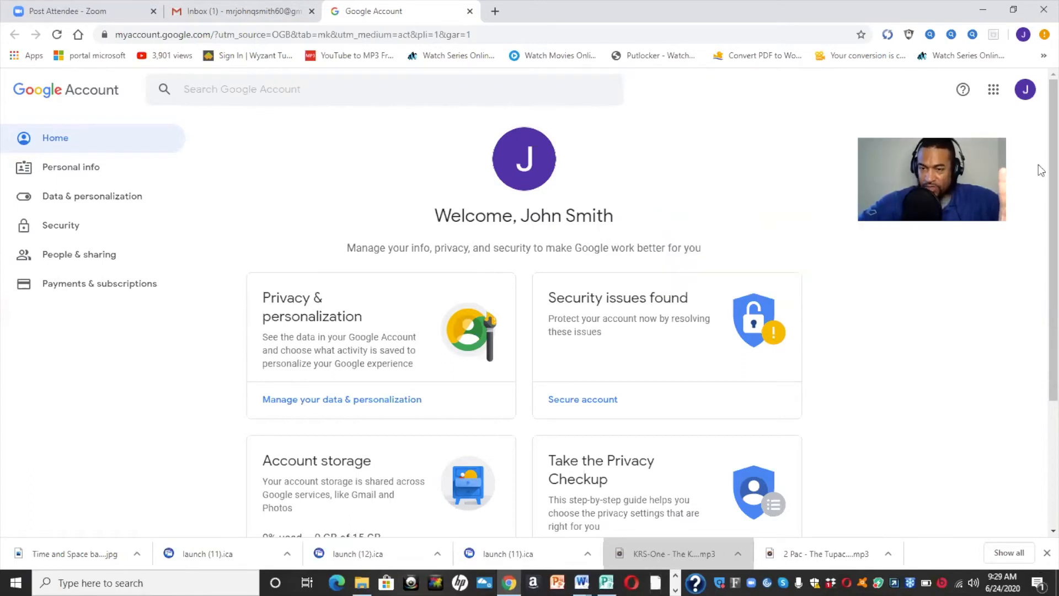
scroll(1041, 177, "down", 1)
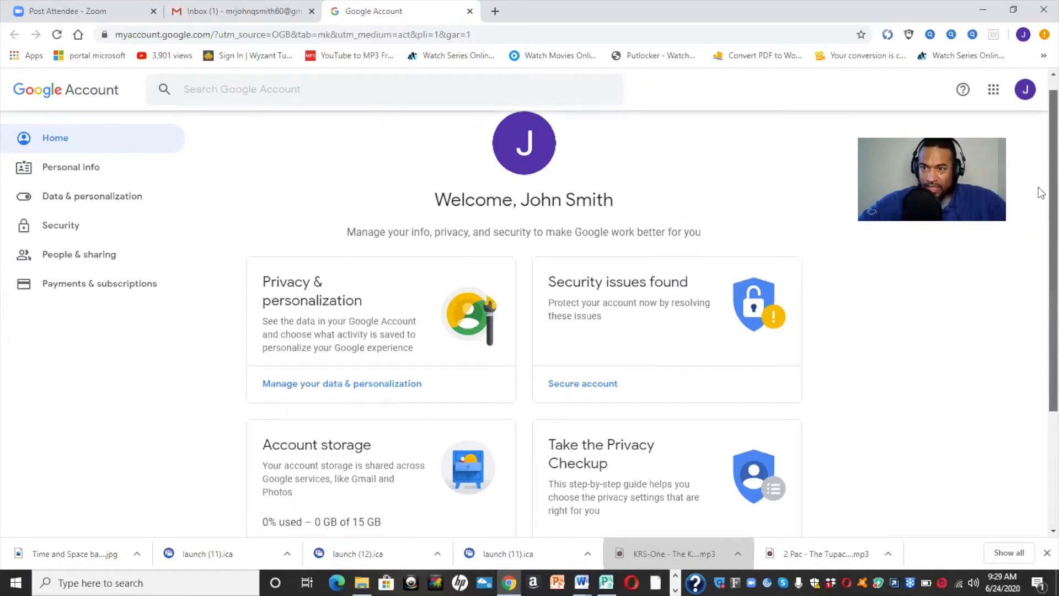
scroll(1041, 190, "down", 1)
scroll(1040, 199, "down", 1)
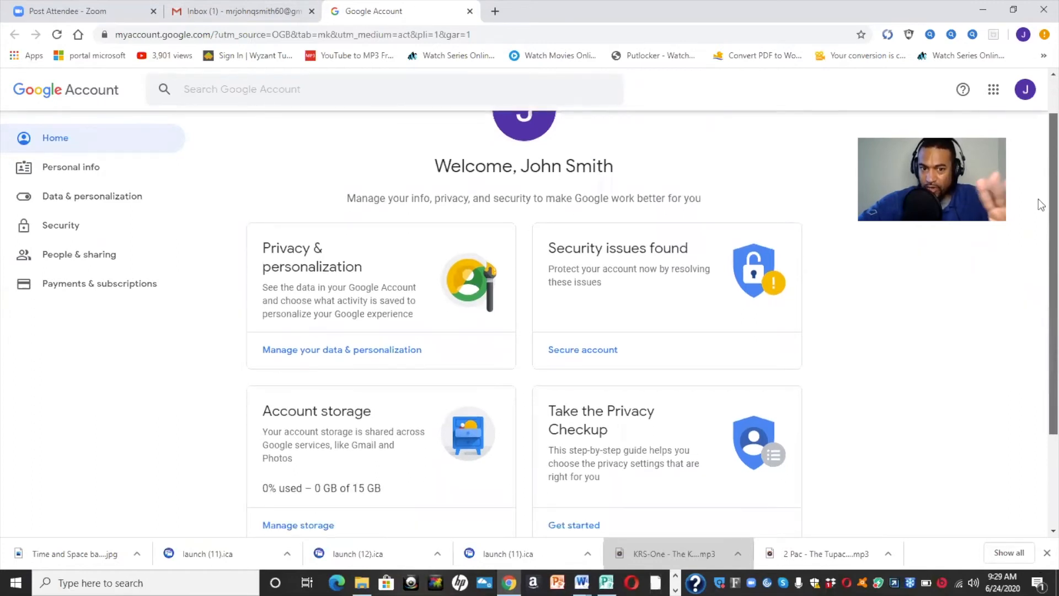
scroll(1040, 208, "down", 1)
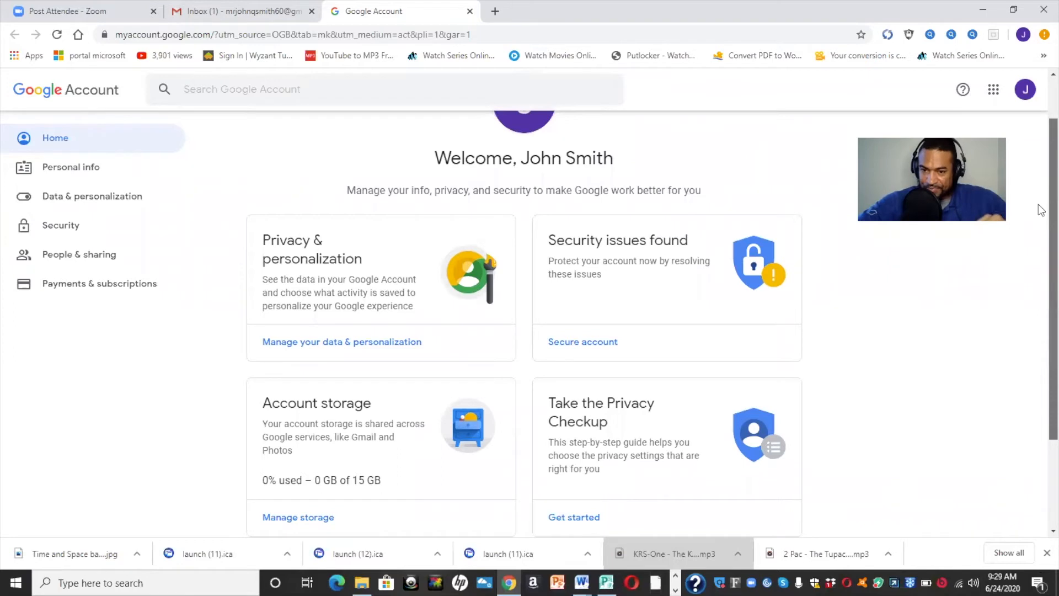
scroll(1041, 213, "down", 1)
scroll(1041, 226, "down", 1)
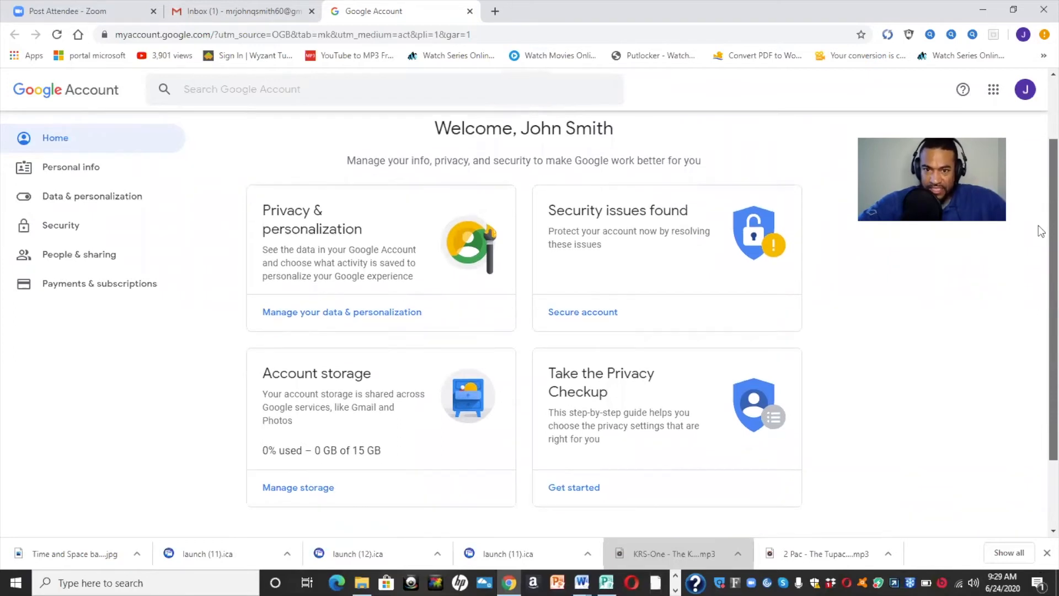
scroll(1041, 233, "down", 1)
scroll(1041, 228, "up", 1)
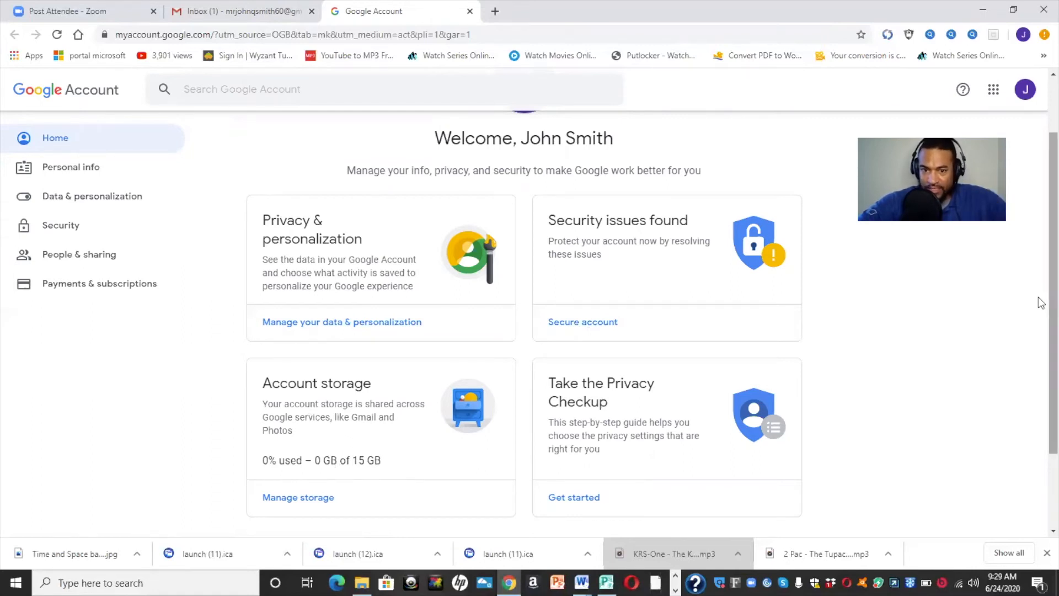
scroll(1041, 312, "down", 1)
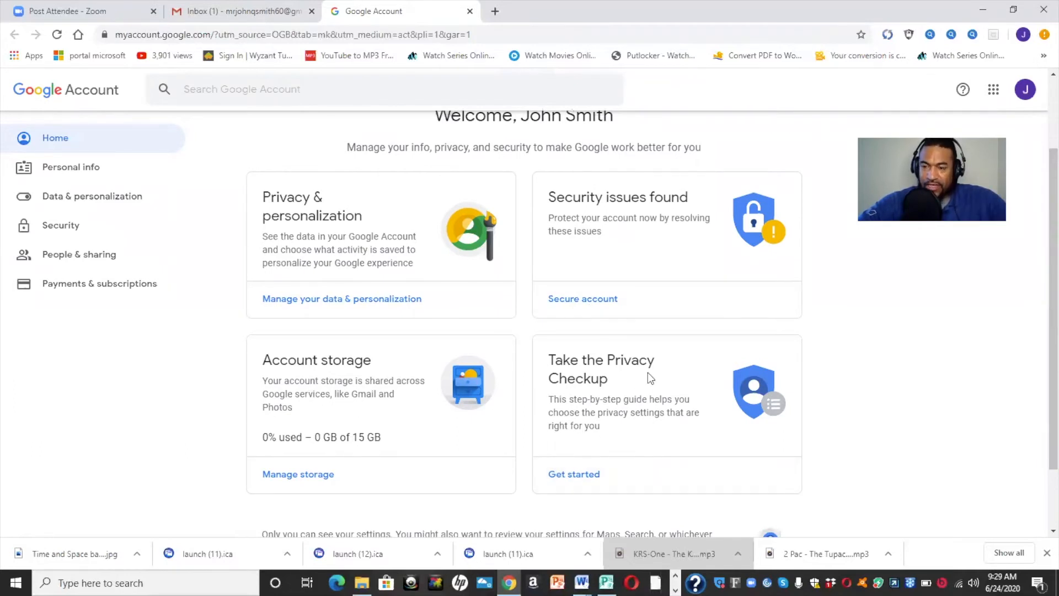
left_click_drag(1052, 301, 1038, 257)
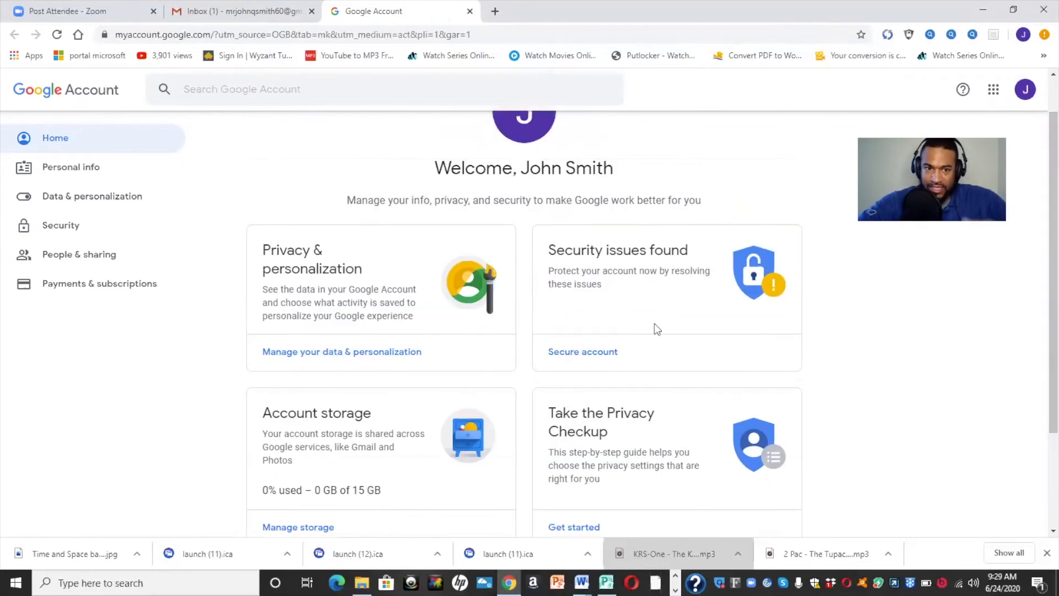
left_click(63, 172)
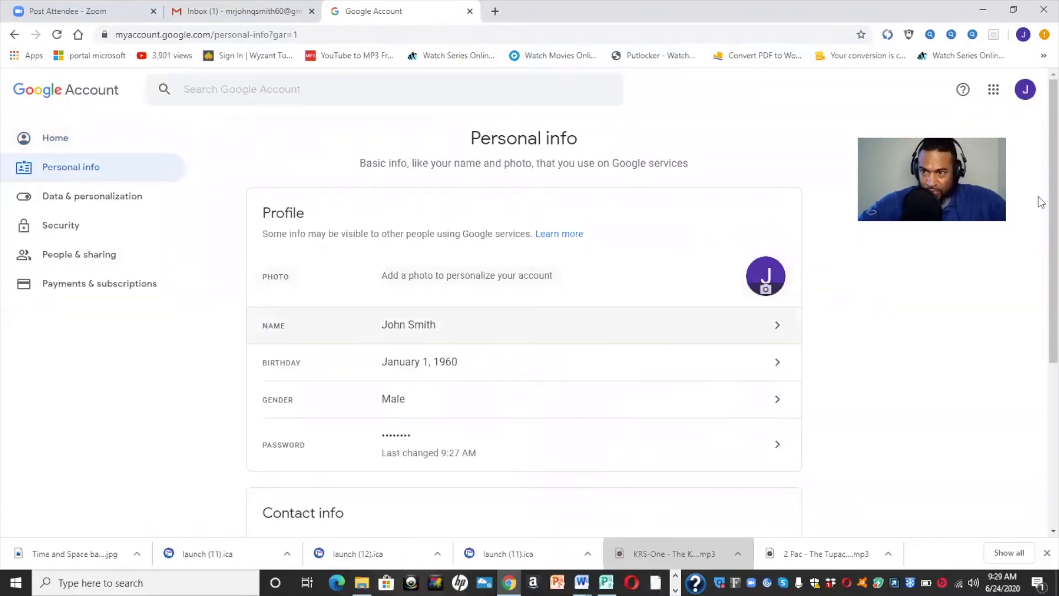
scroll(1041, 202, "down", 2)
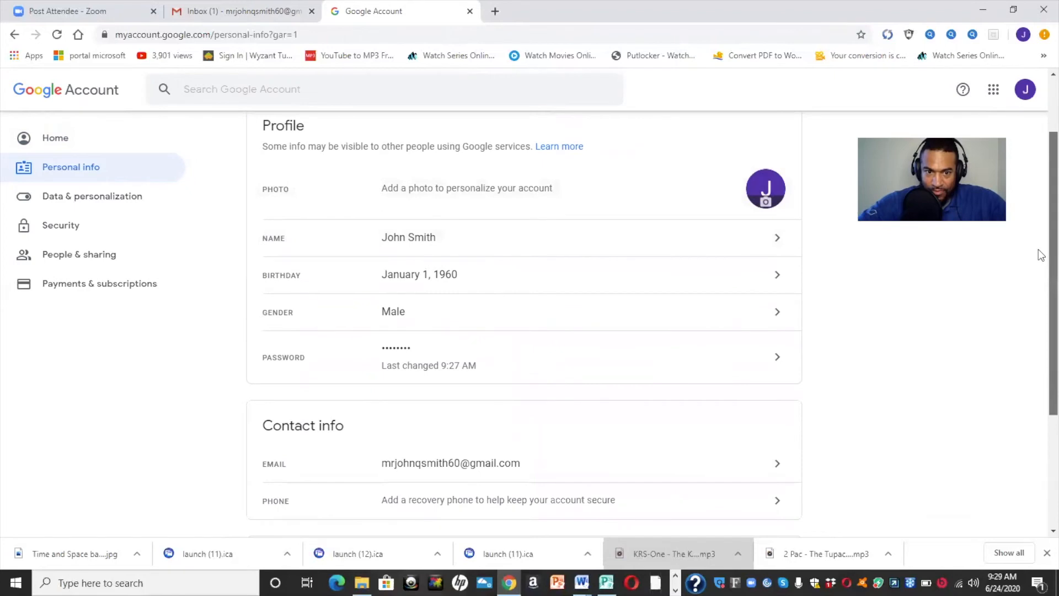
scroll(1040, 237, "up", 1)
scroll(1041, 300, "down", 2)
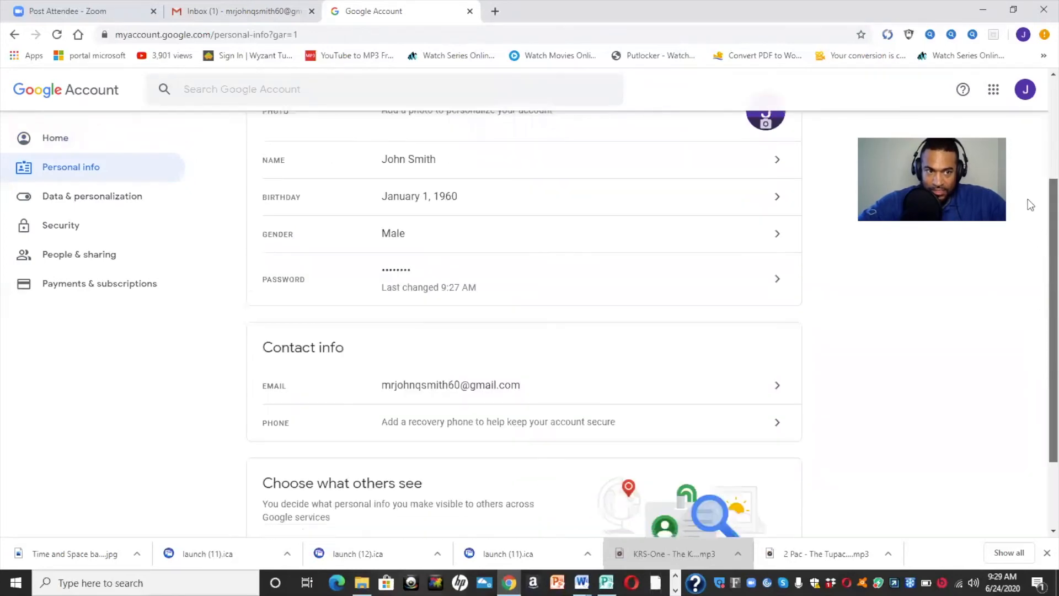
scroll(1028, 205, "up", 3)
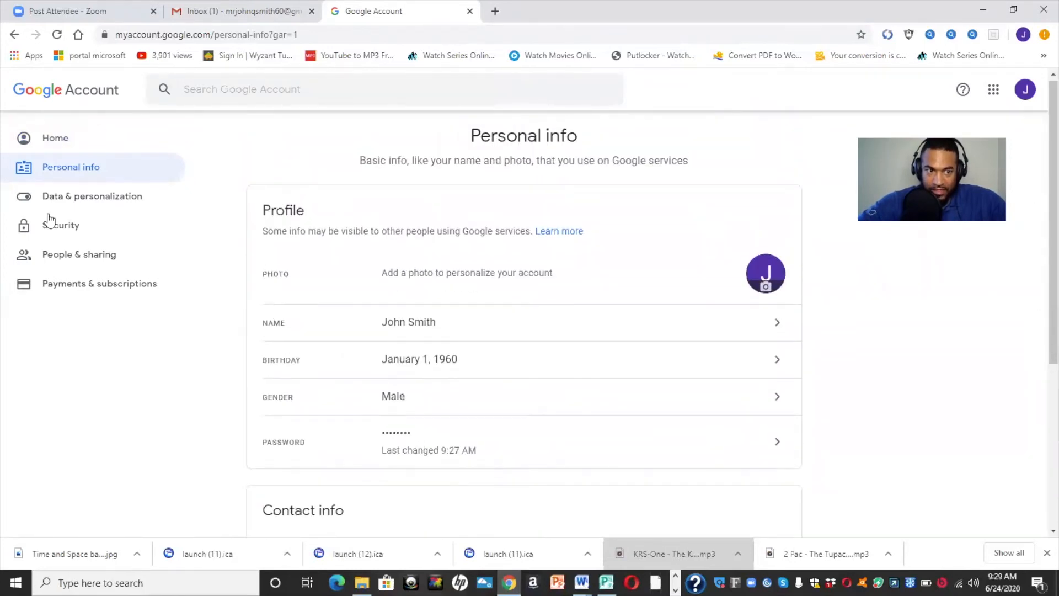
left_click(51, 143)
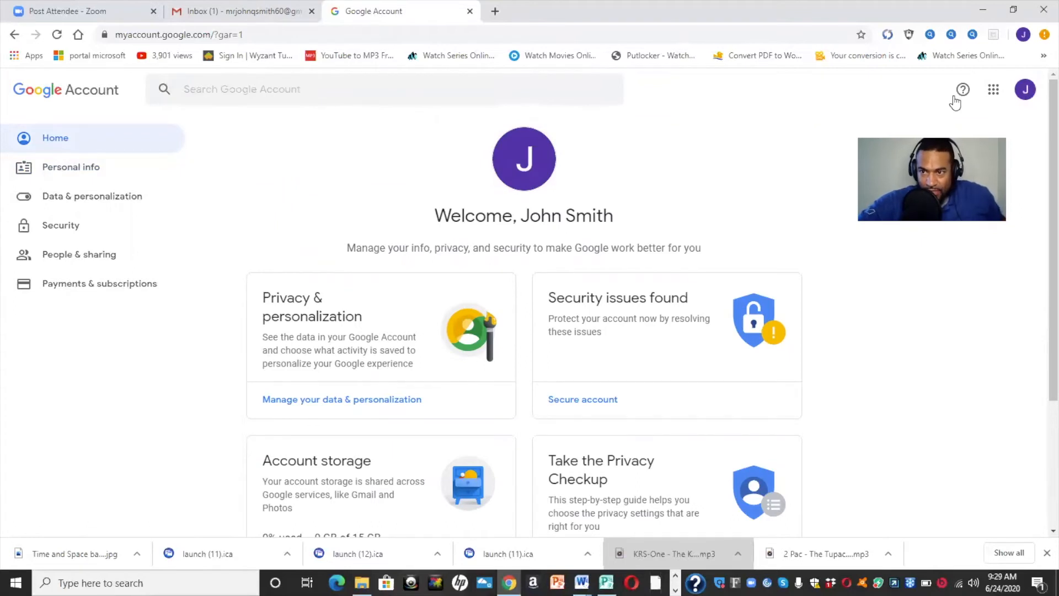
Step: Launch Gmail in a new tab from the Google apps launcher
left_click(993, 89)
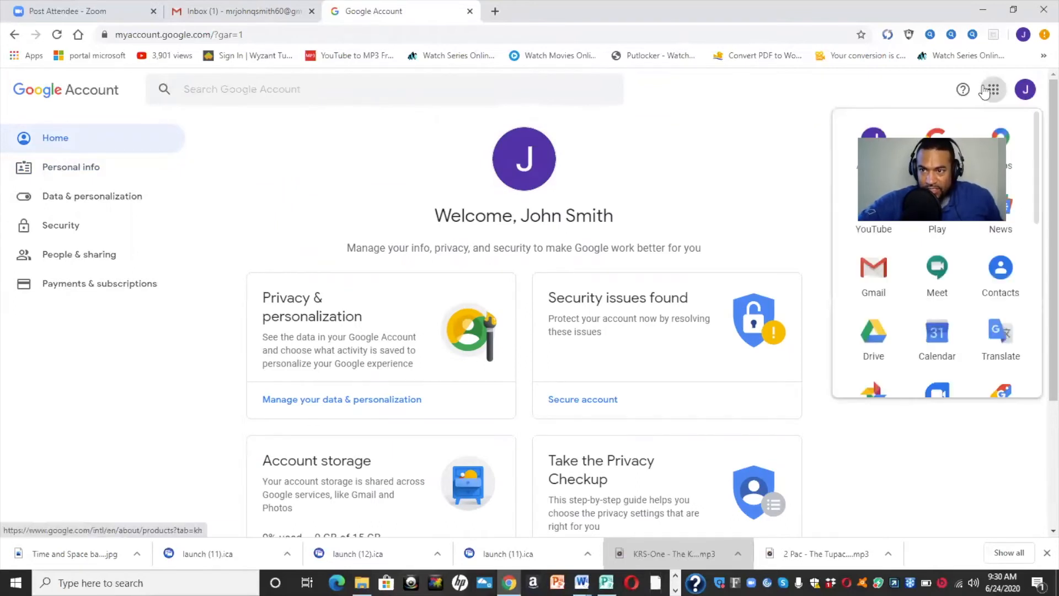
left_click(884, 96)
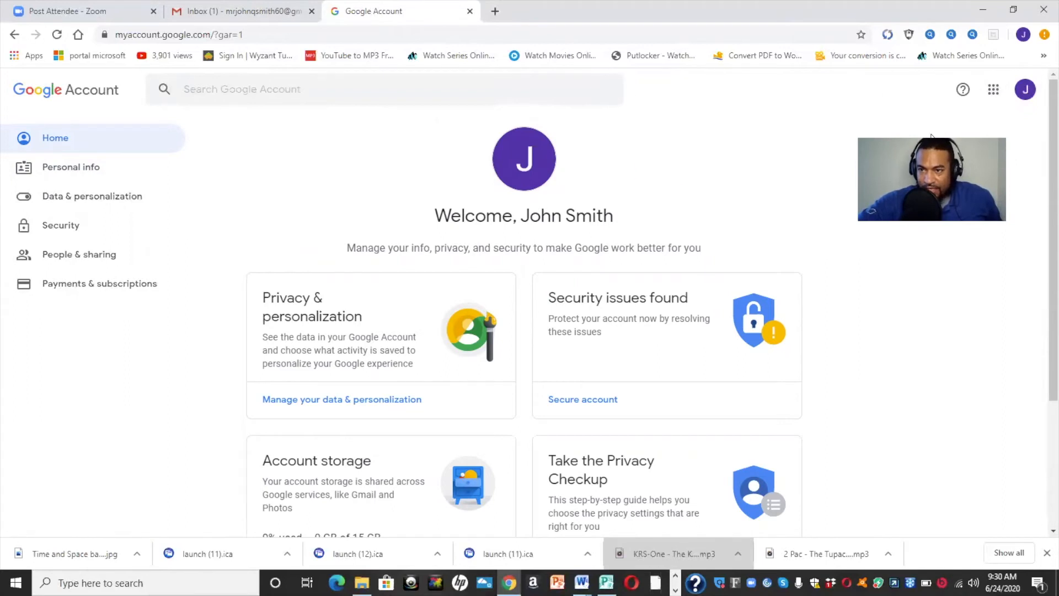
left_click(994, 90)
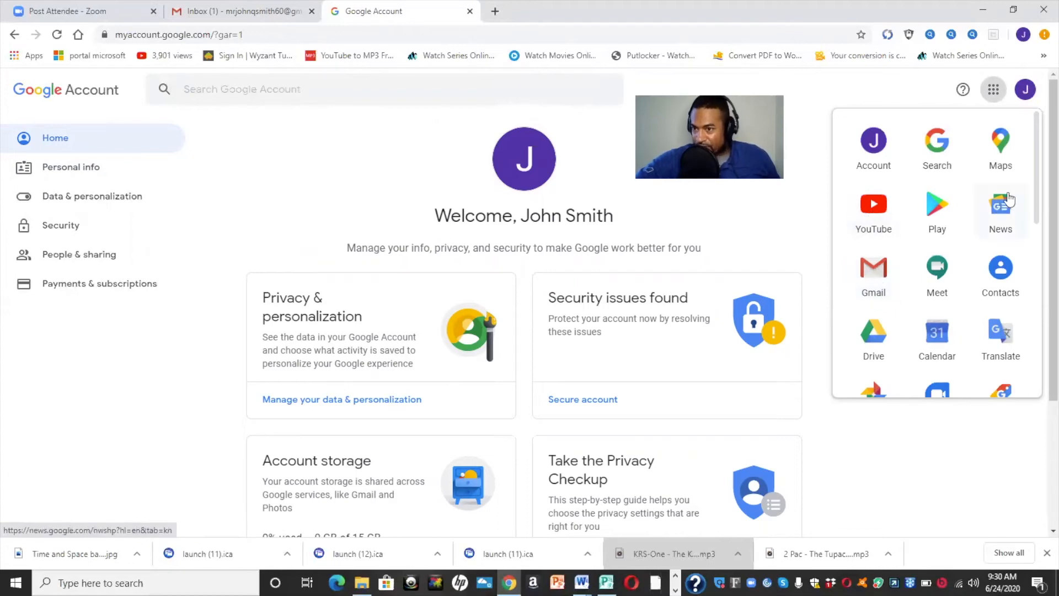
scroll(1041, 219, "down", 3)
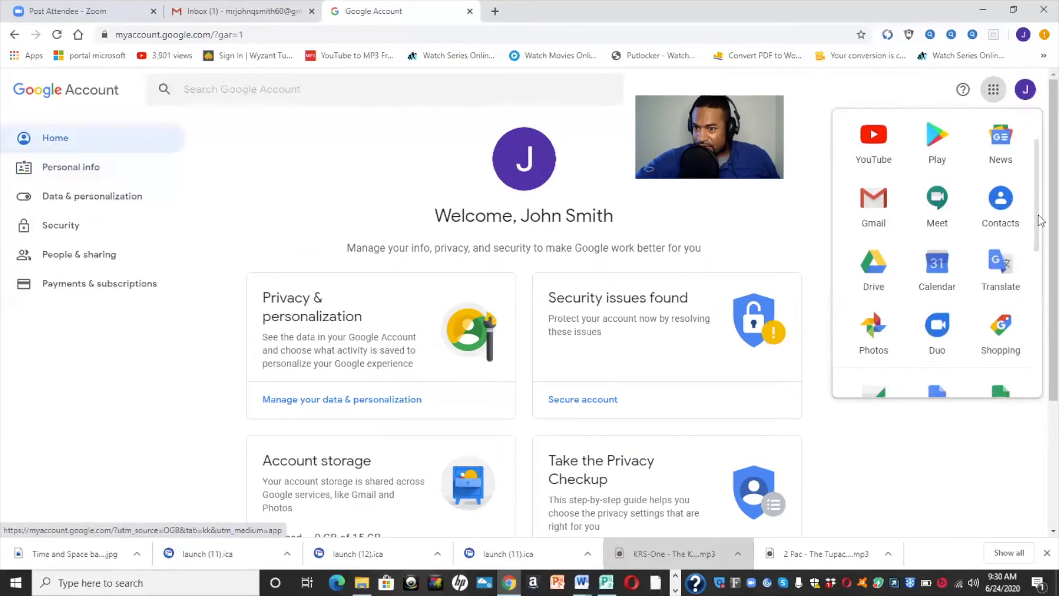
scroll(1040, 274, "down", 3)
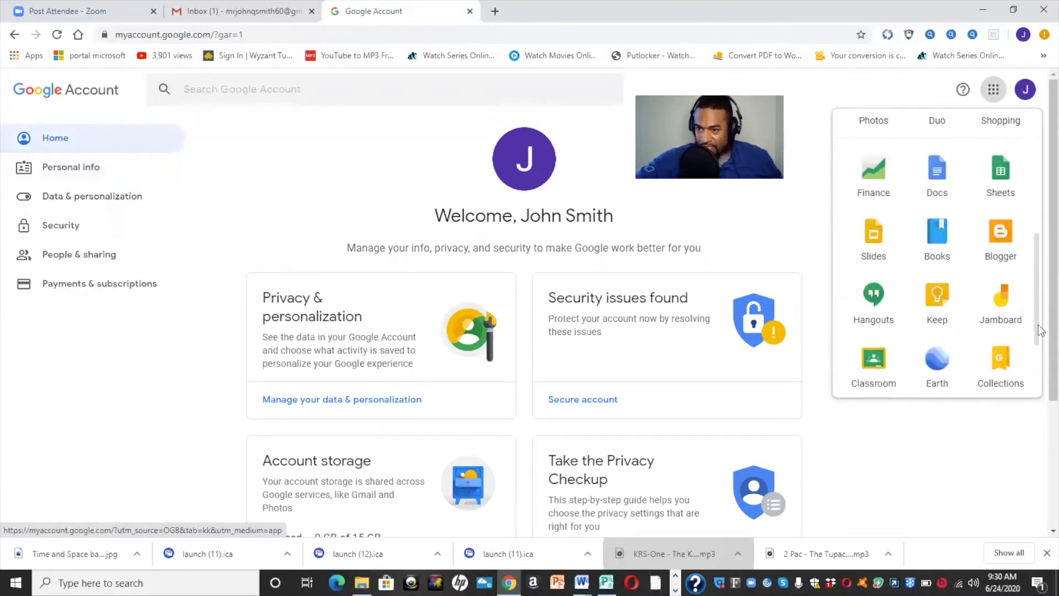
scroll(1041, 330, "down", 3)
left_click_drag(1040, 353, 1039, 193)
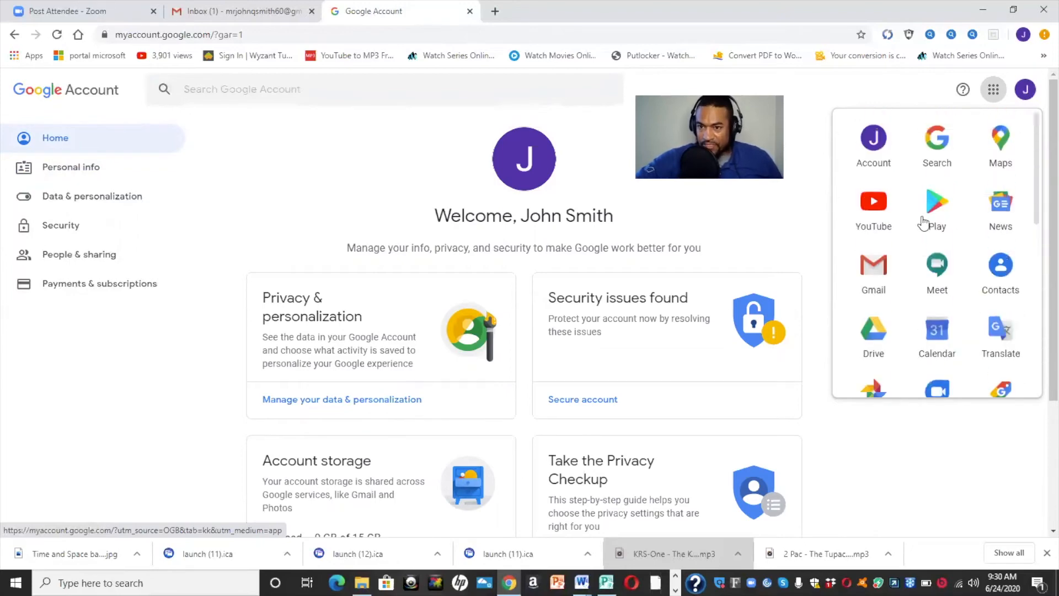
left_click(871, 267)
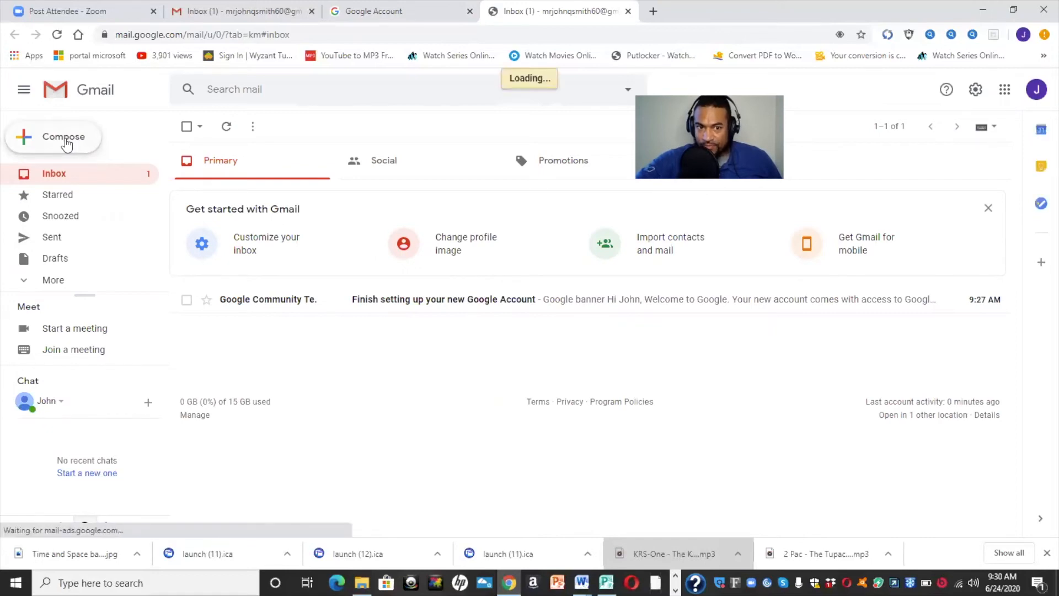
Step: Compose a new message to the outside recipient's address, subject 'Test email', body 'Testing my new account'
left_click(64, 138)
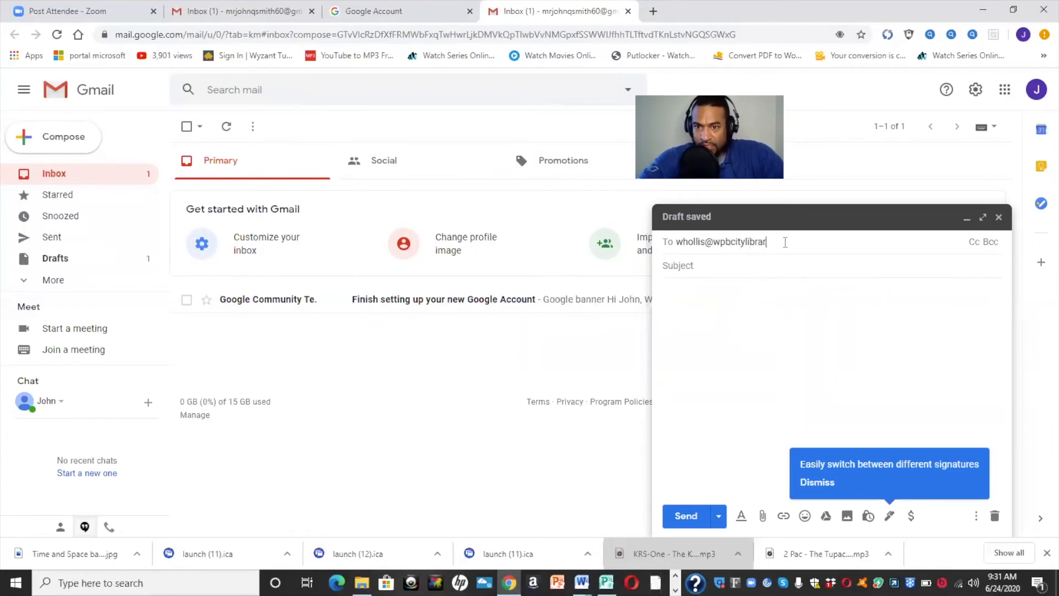
type("y")
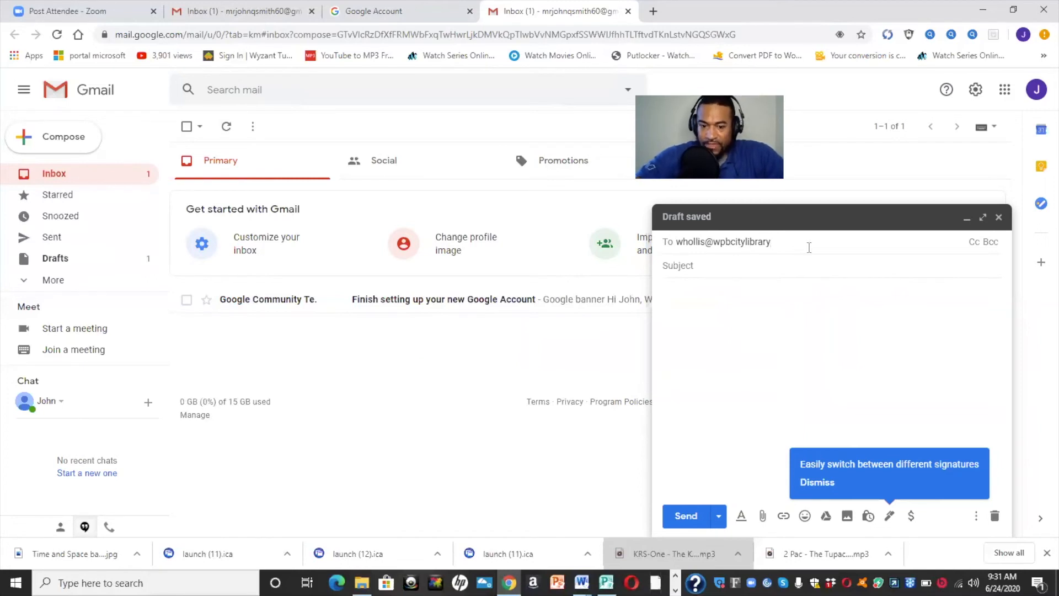
type(".or")
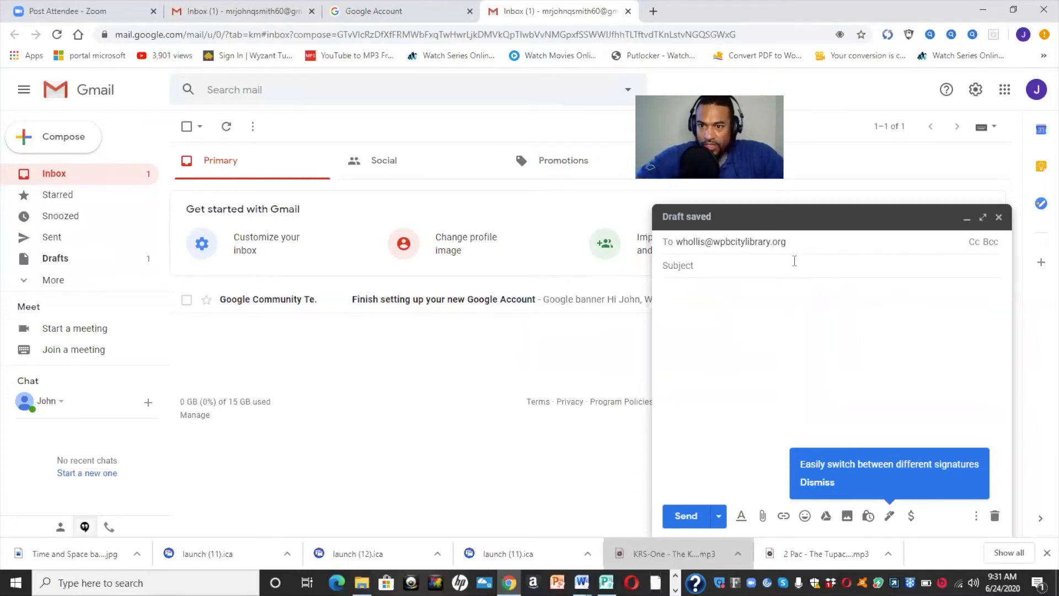
type("g")
left_click(792, 264)
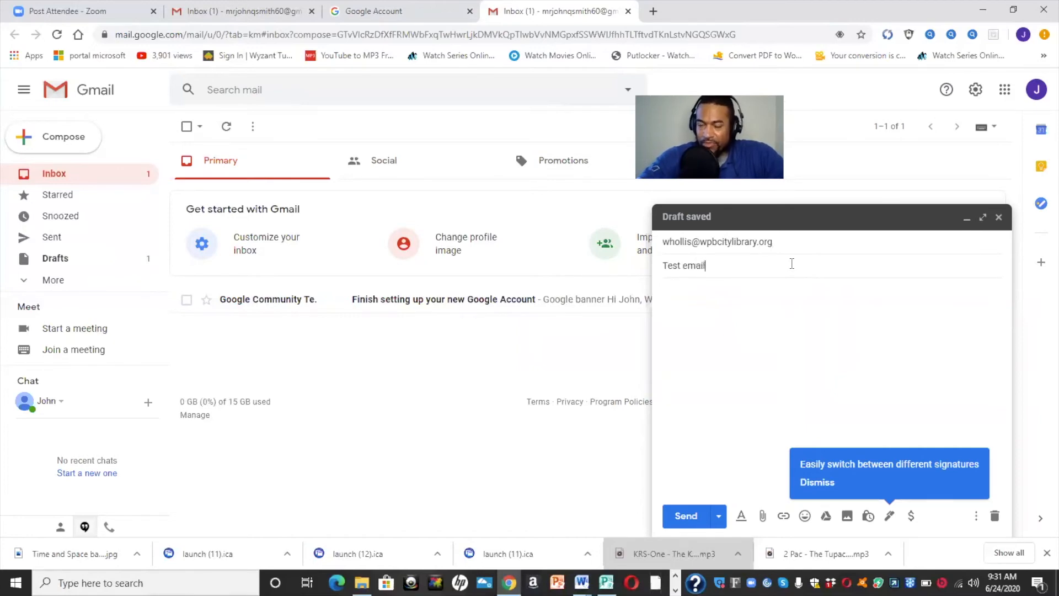
left_click(798, 292)
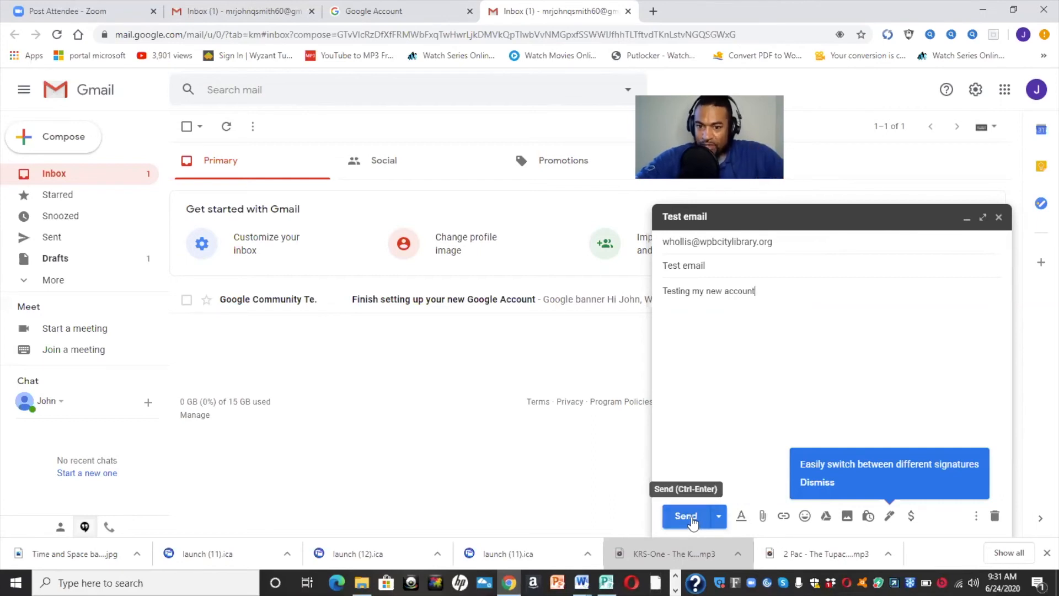
Step: Send the 'Test email' message, confirm it appears in Sent, and return to the Inbox
left_click(685, 515)
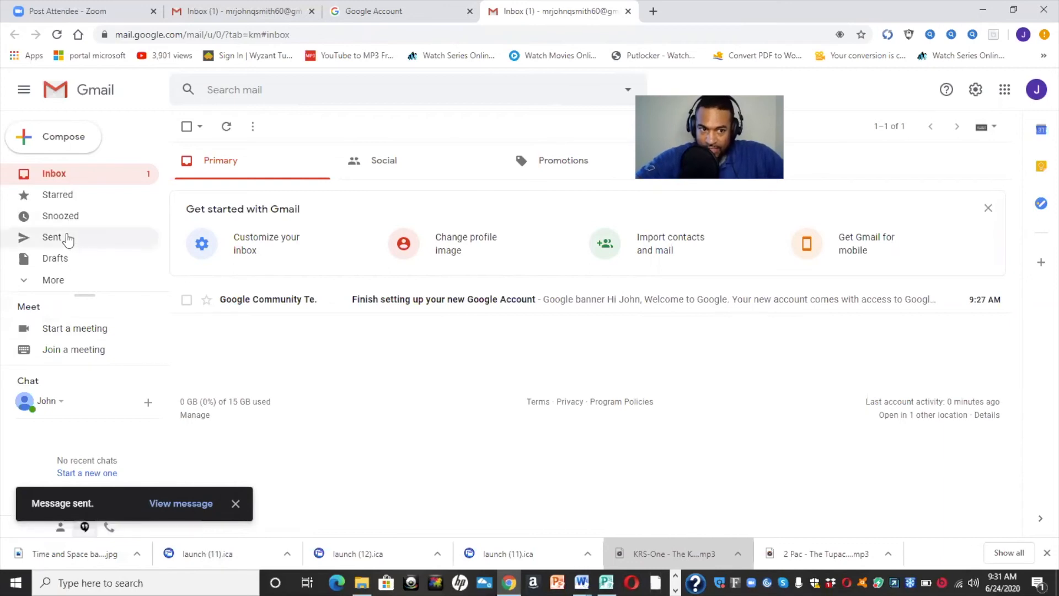
left_click(67, 237)
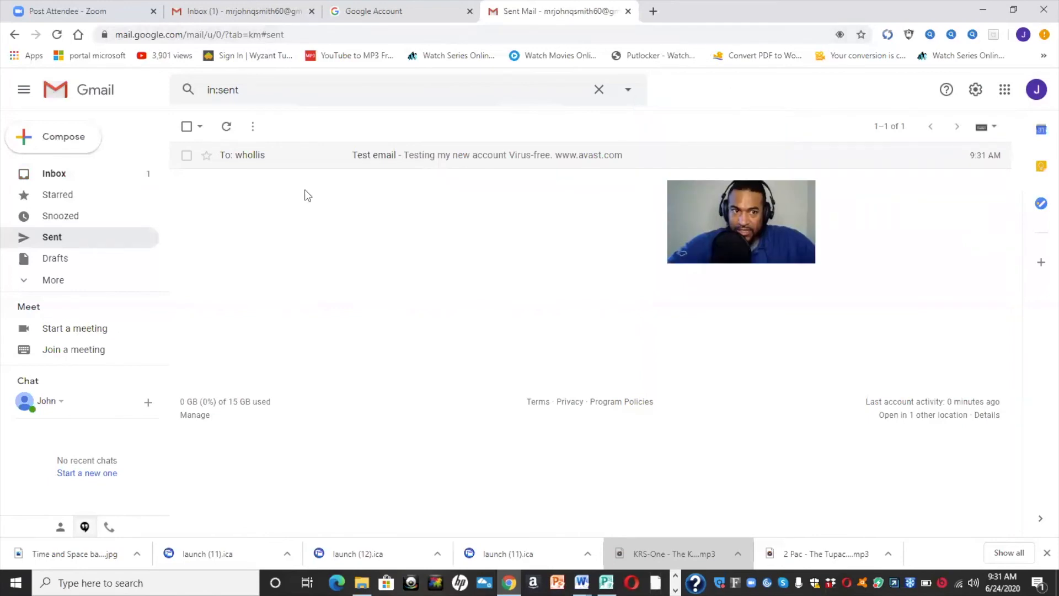
left_click(53, 174)
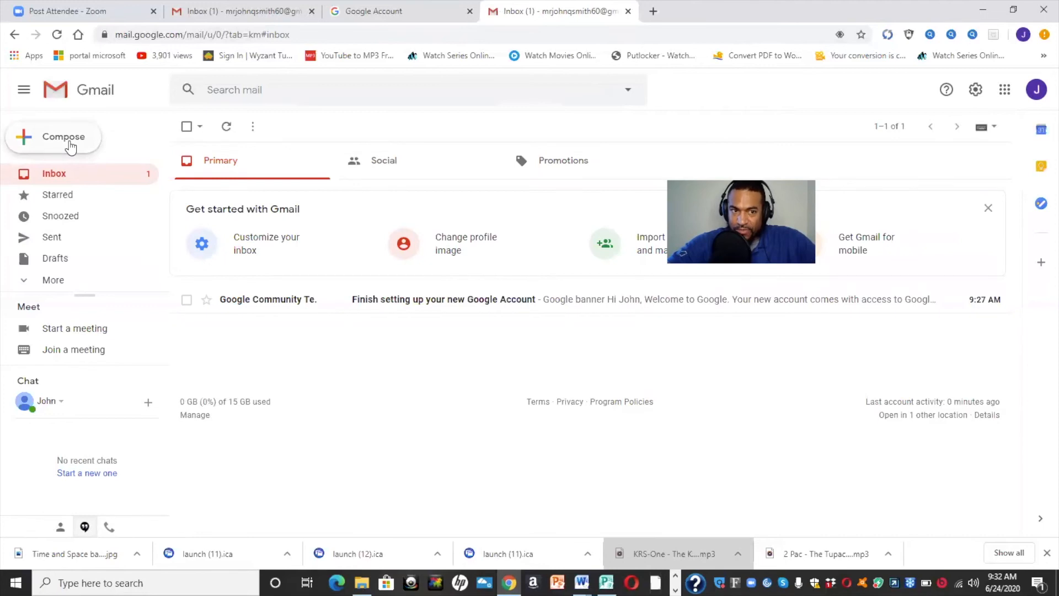
Step: Send a message with subject 'Test email' and body 'Test' to the account's own Gmail address
left_click(63, 137)
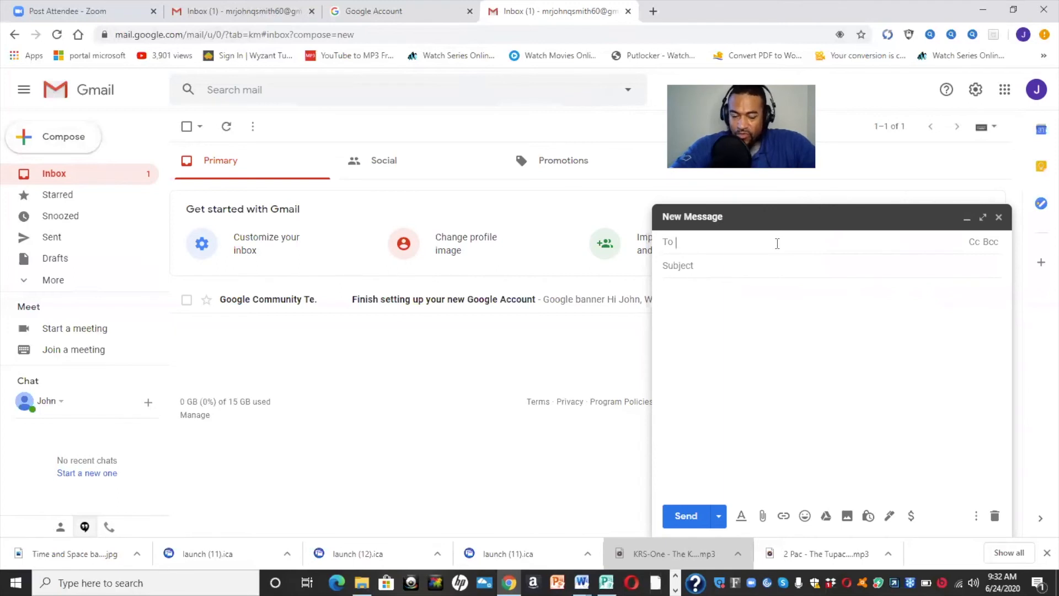
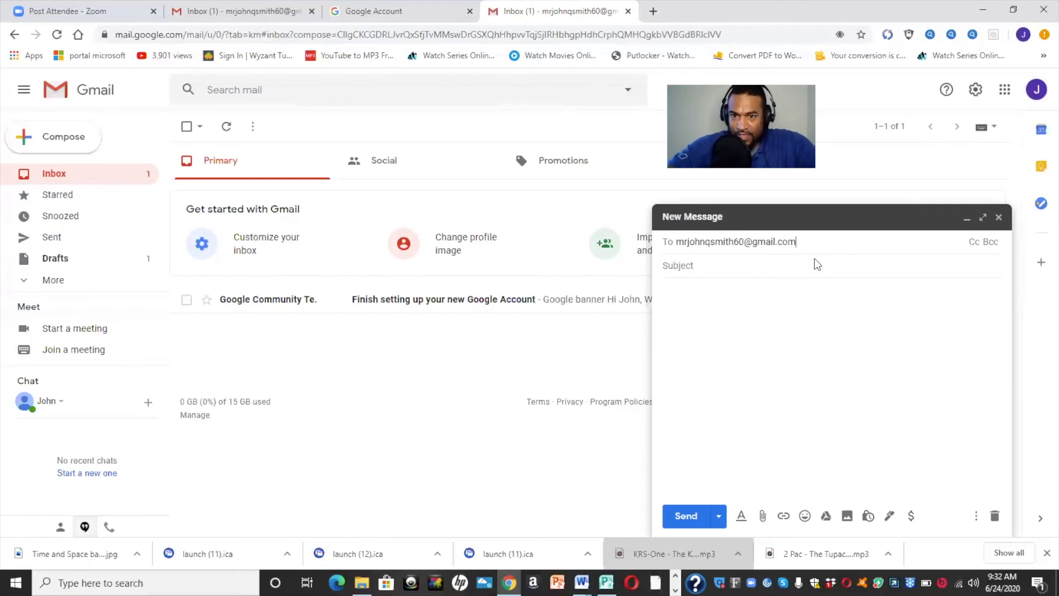
left_click(814, 258)
type("Test e")
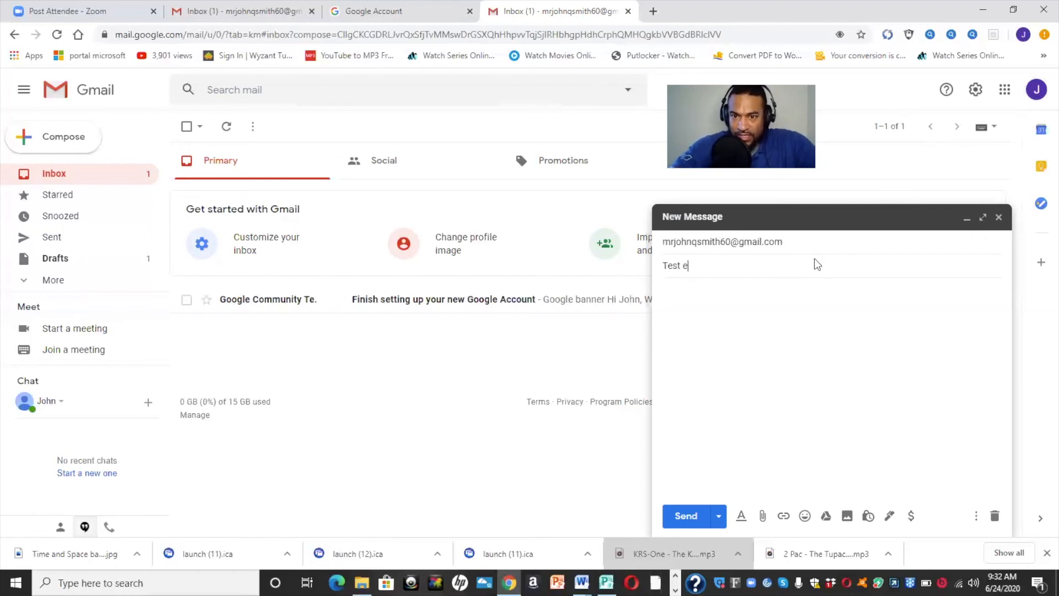
type("mail")
left_click(812, 285)
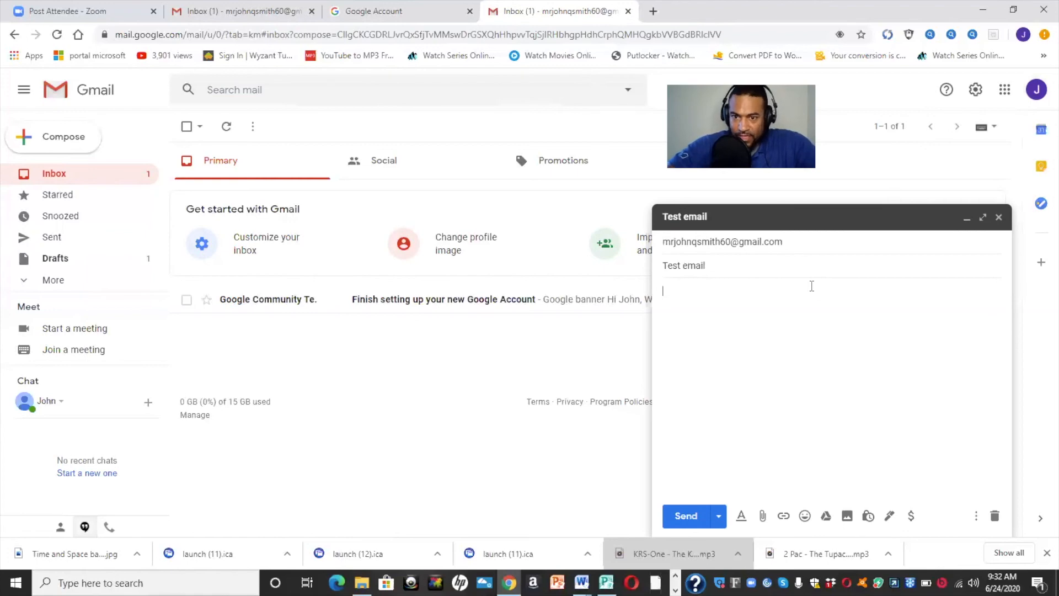
type("Test")
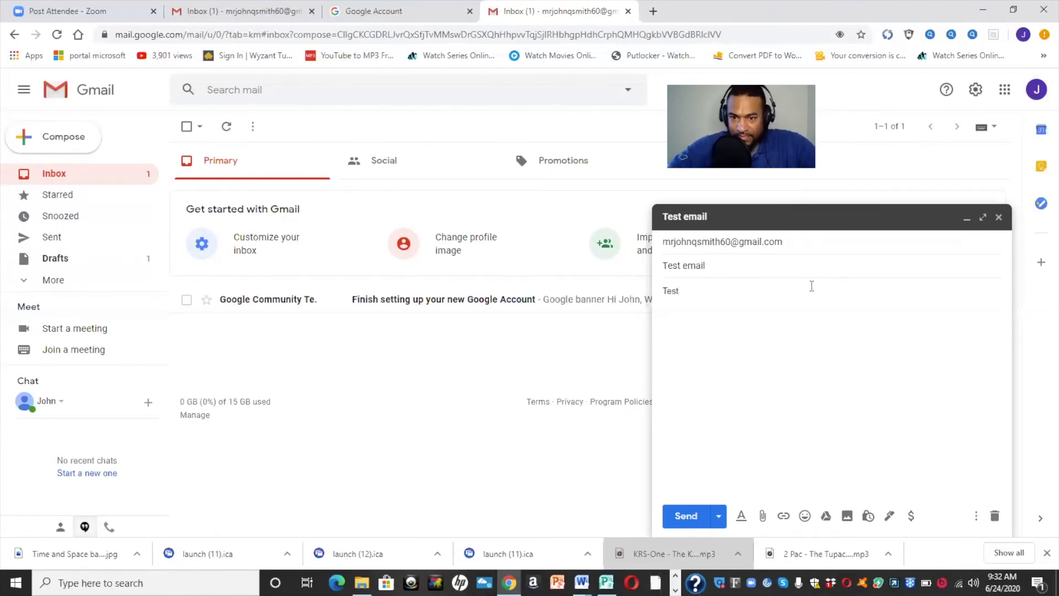
left_click(681, 516)
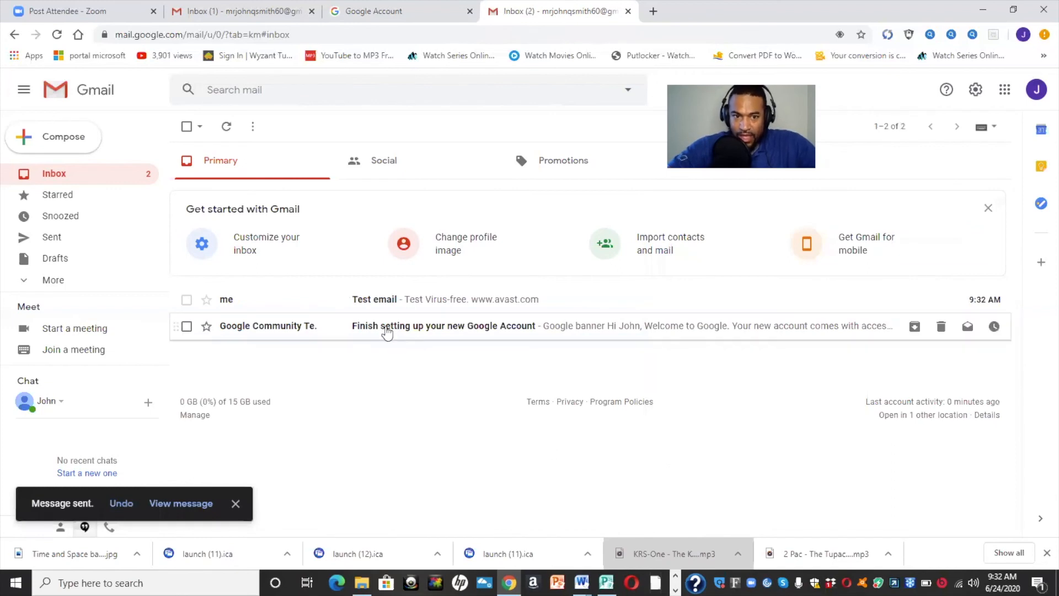
Step: Open the self-sent 'Test email' from the inbox, then return to the Inbox list
left_click(315, 299)
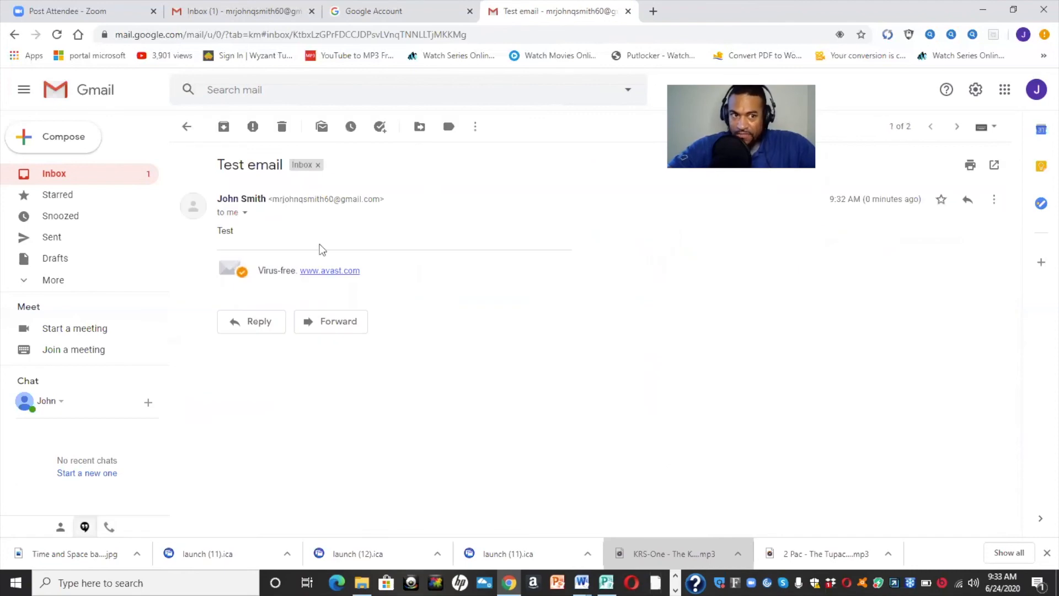
left_click(107, 174)
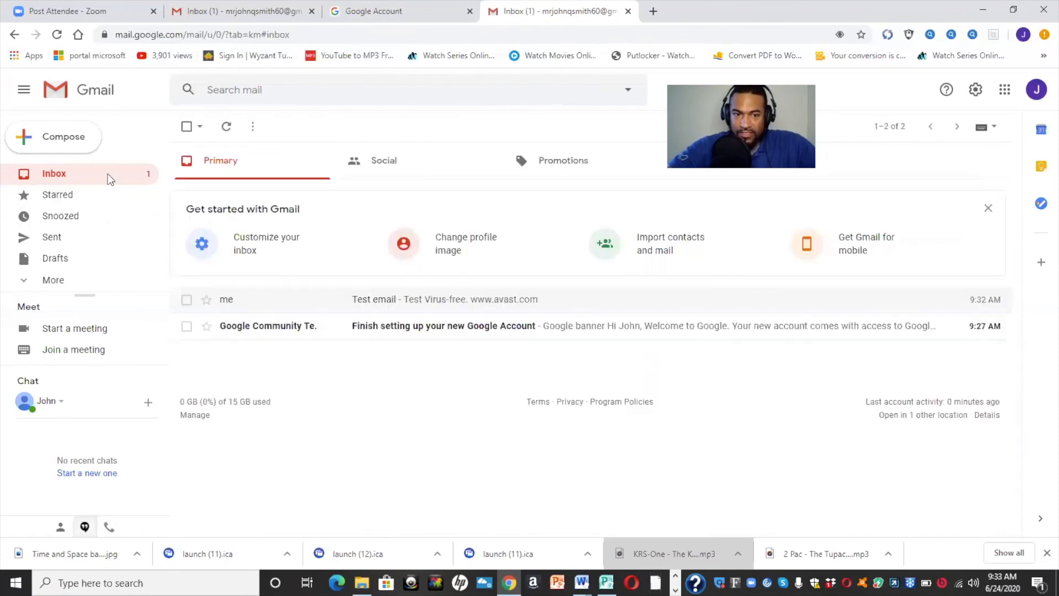